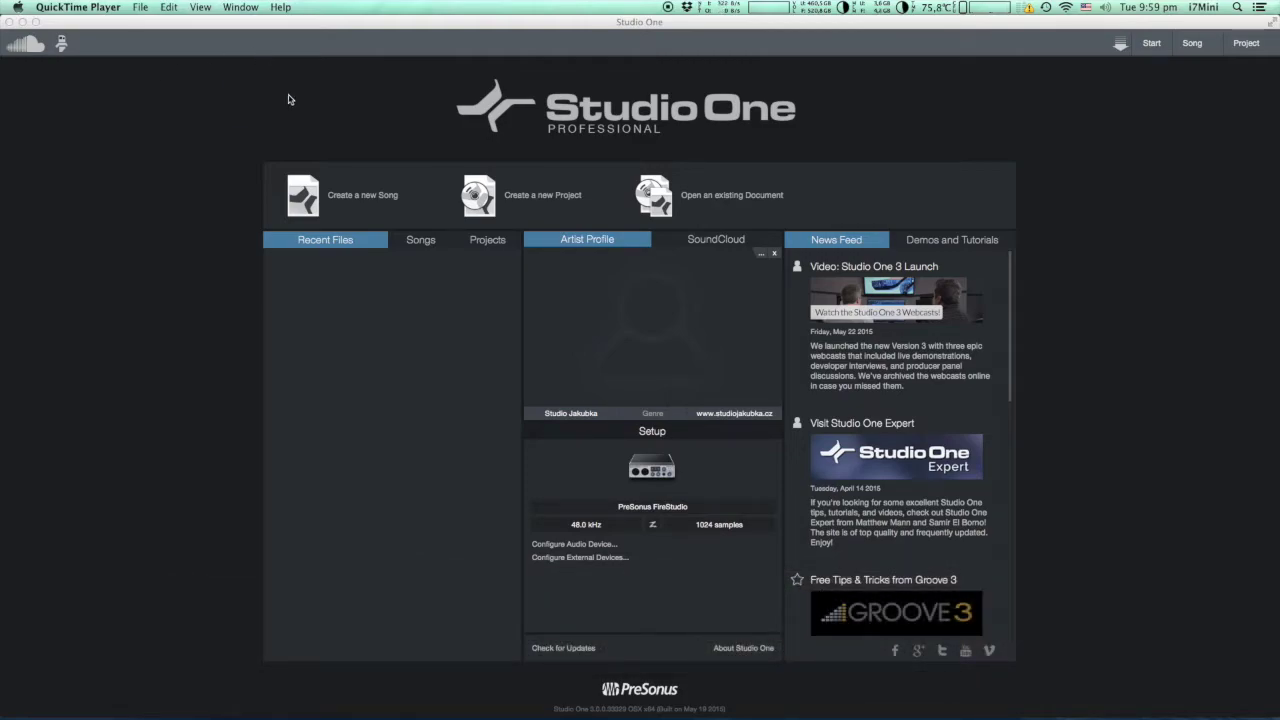
# - Create an empty song titled SUBKICK at 48 kHz, 125 BPM, 4/4
pyautogui.click(369, 200)
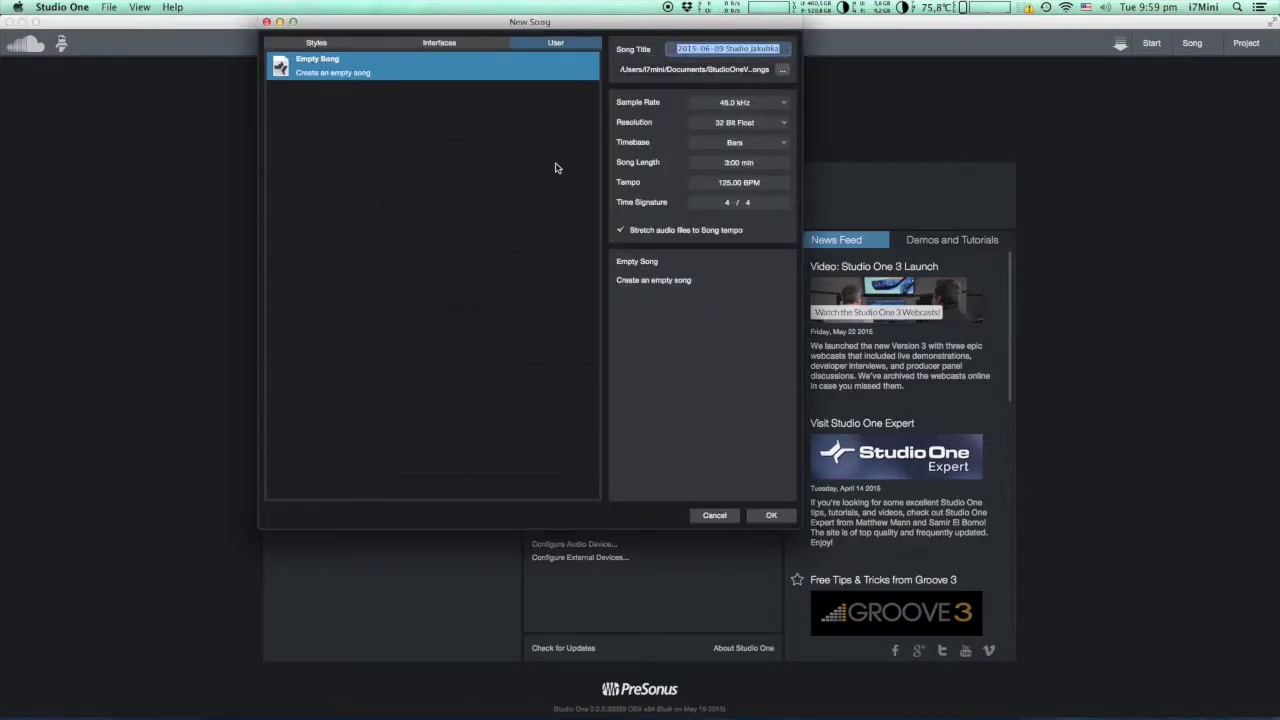
pyautogui.write('SUBKICK')
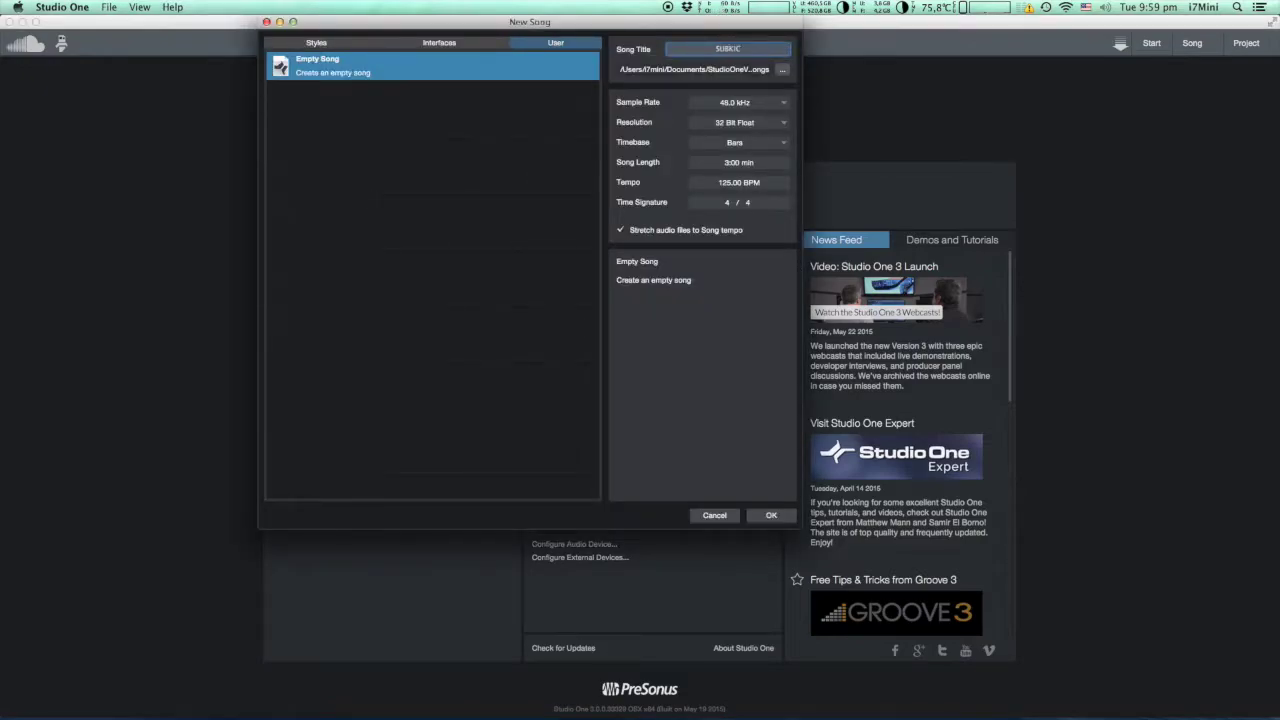
pyautogui.click(771, 515)
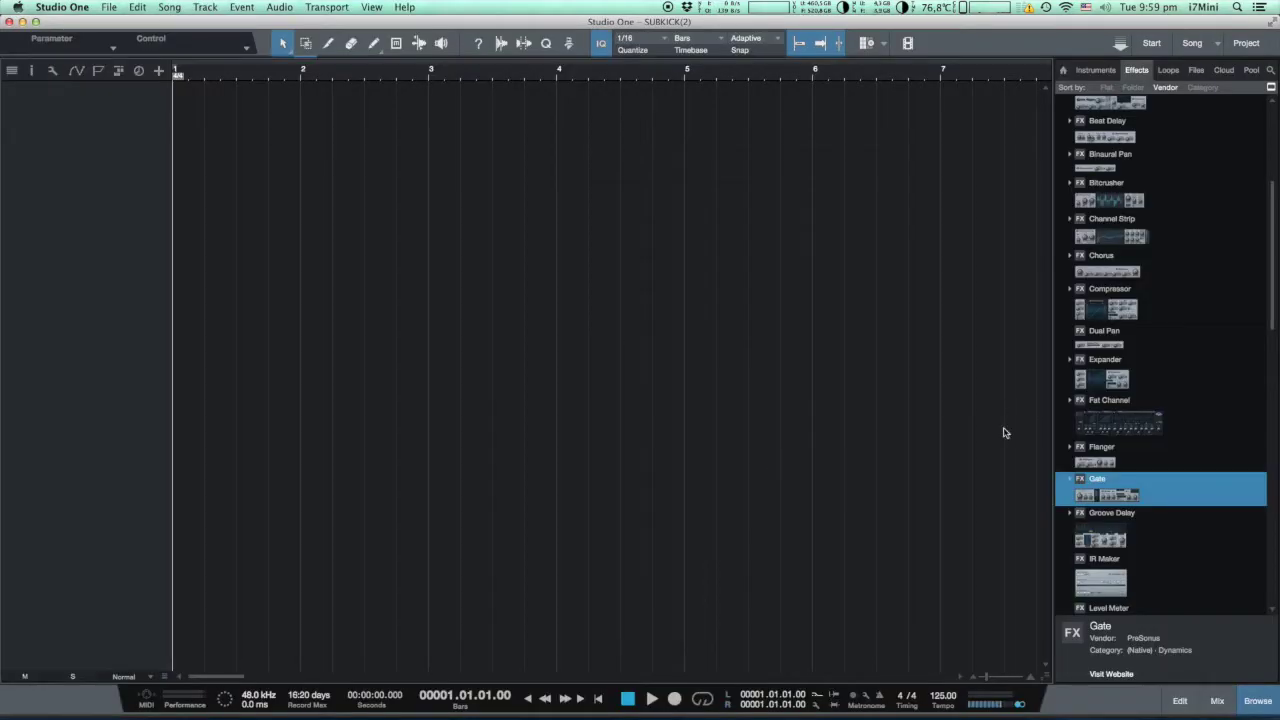
# - Place the five 113_Verse1 drum loops on their own tracks at bar 1 and duplicate them through bar 5
pyautogui.click(1166, 71)
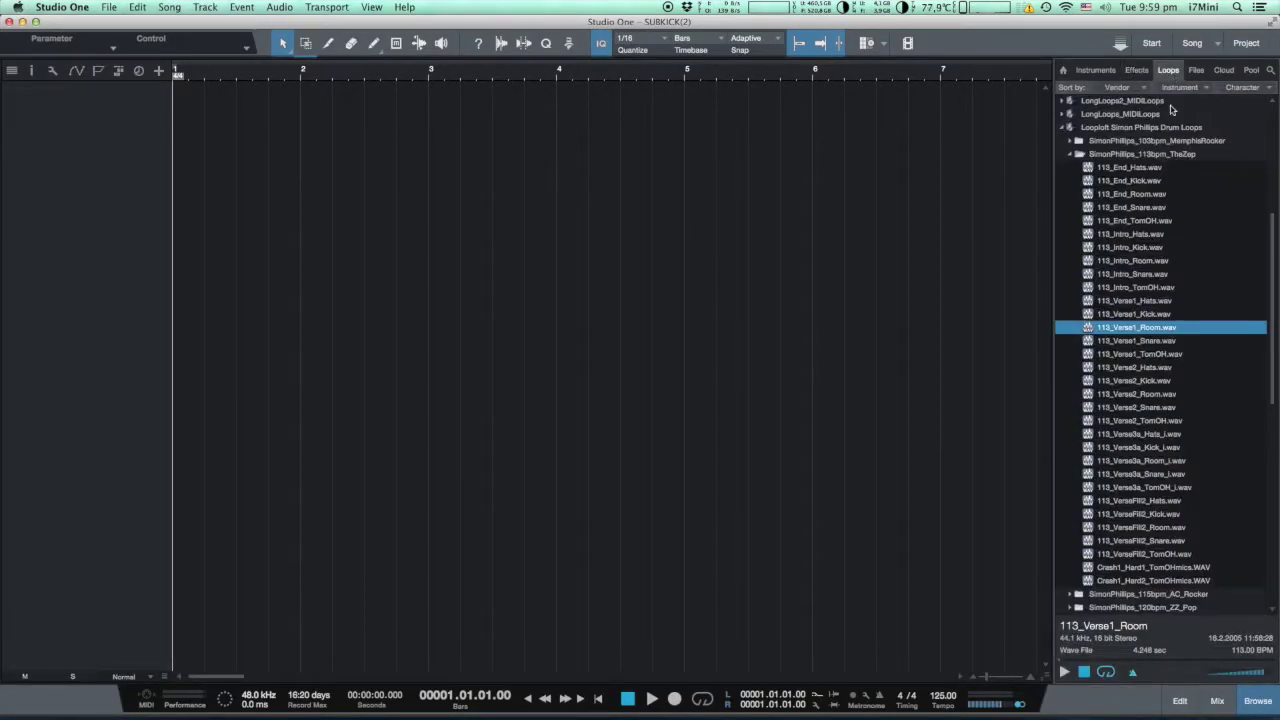
pyautogui.click(1185, 301)
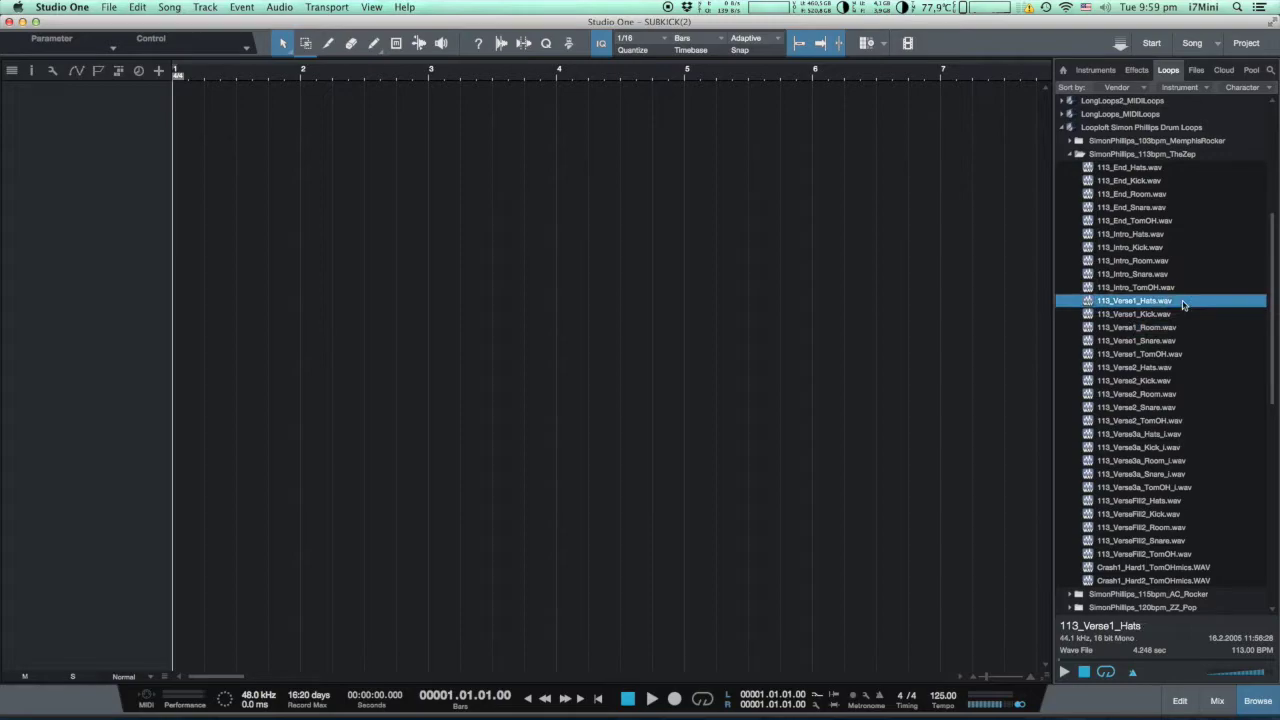
pyautogui.keyDown('shift'); pyautogui.click(1184, 355); pyautogui.keyUp('shift')
pyautogui.moveTo(1184, 355); pyautogui.dragTo(201, 261)
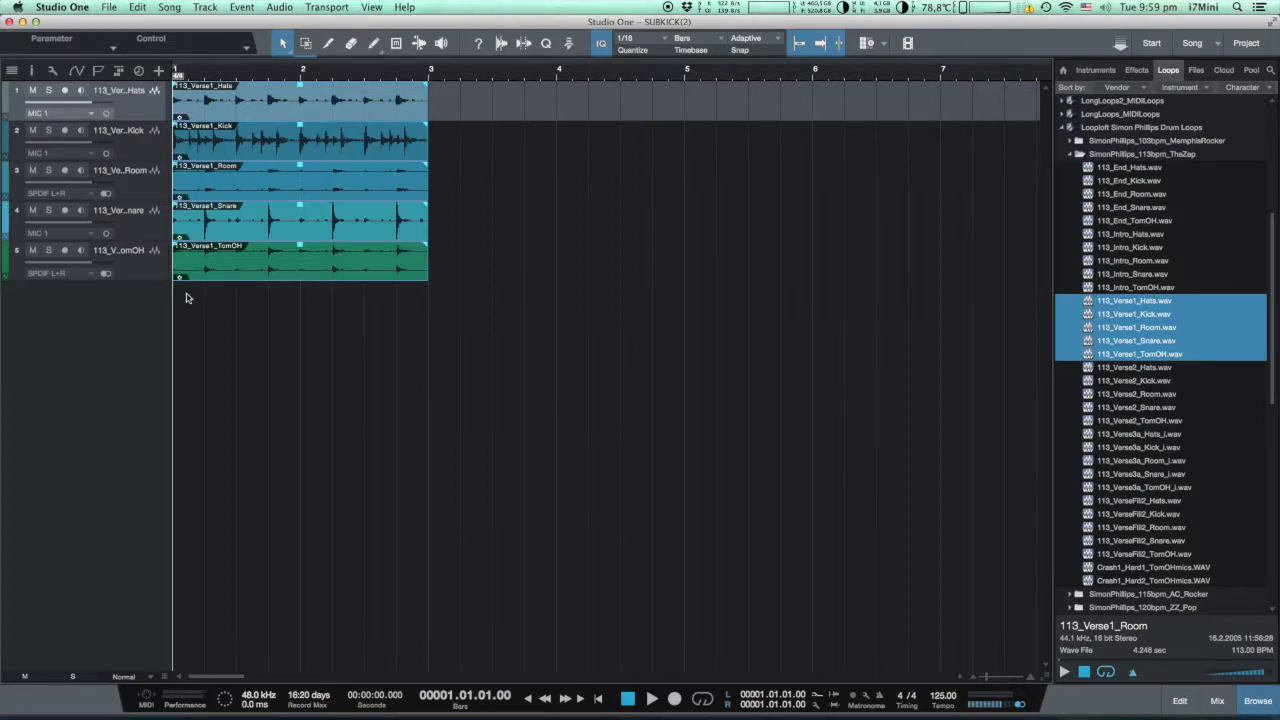
pyautogui.press('d')
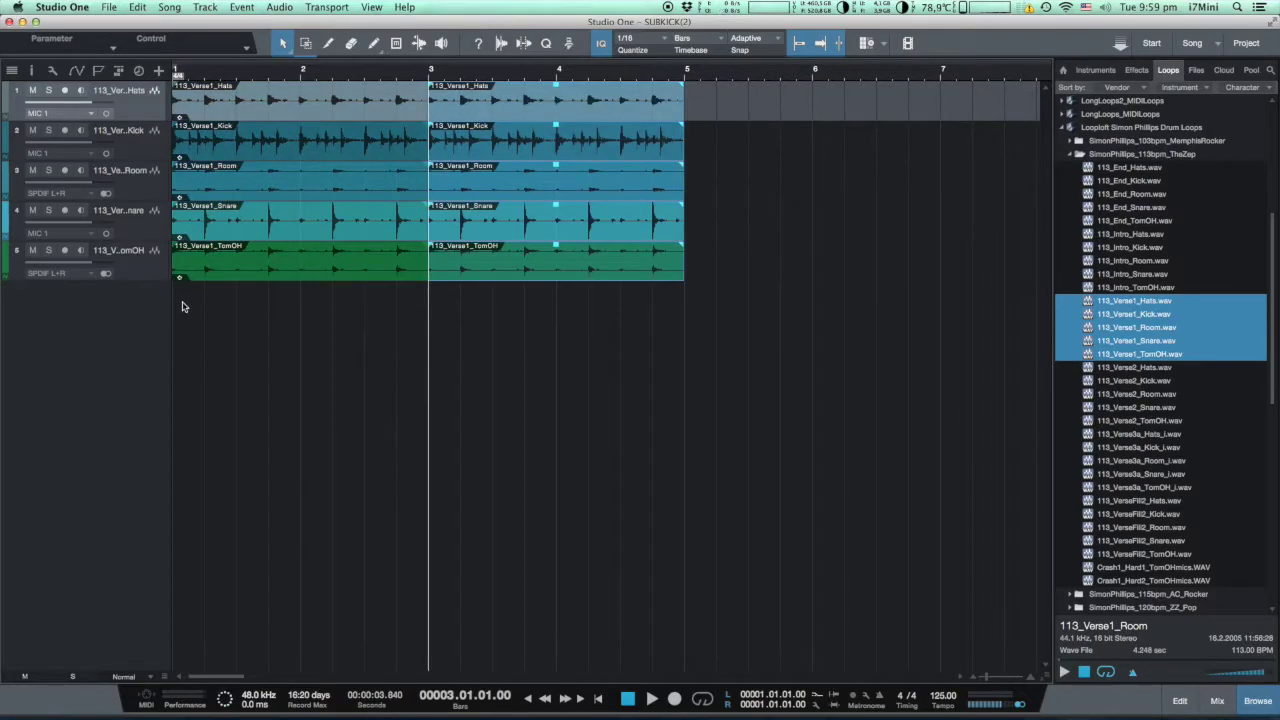
# - Play the drum loops from the song start, then stop and return to the start
pyautogui.click(629, 698)
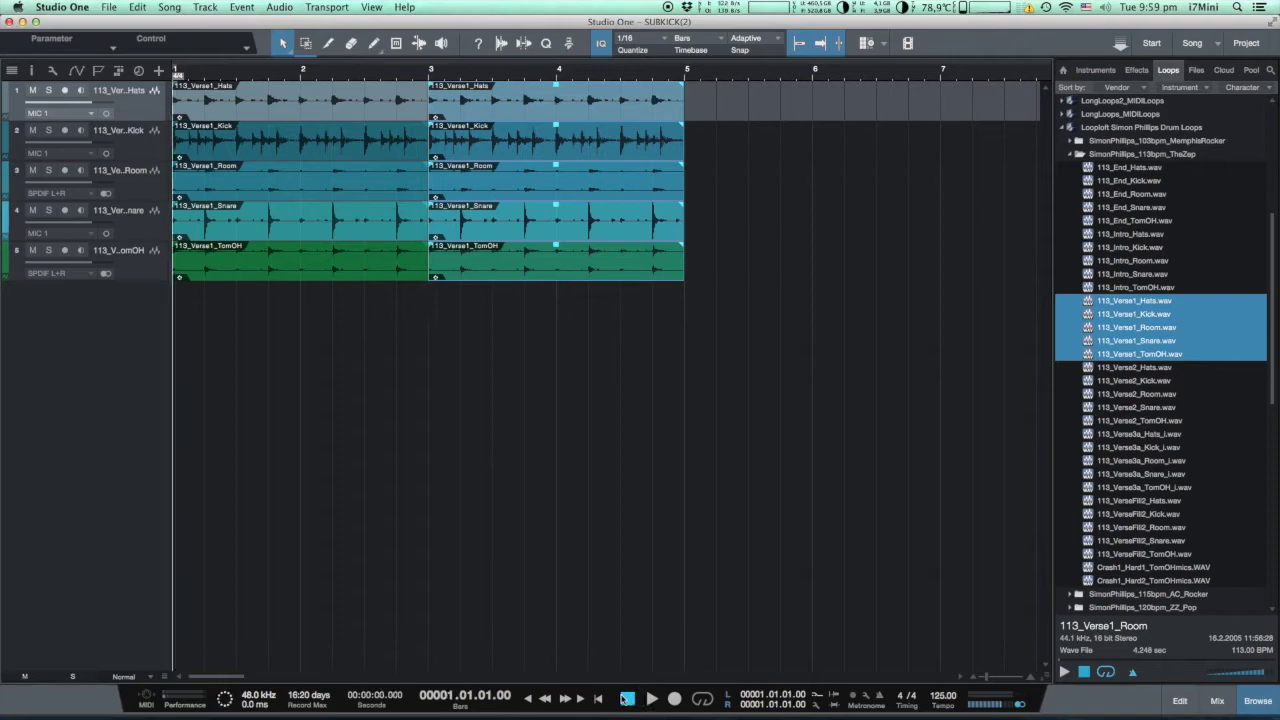
pyautogui.press('space')
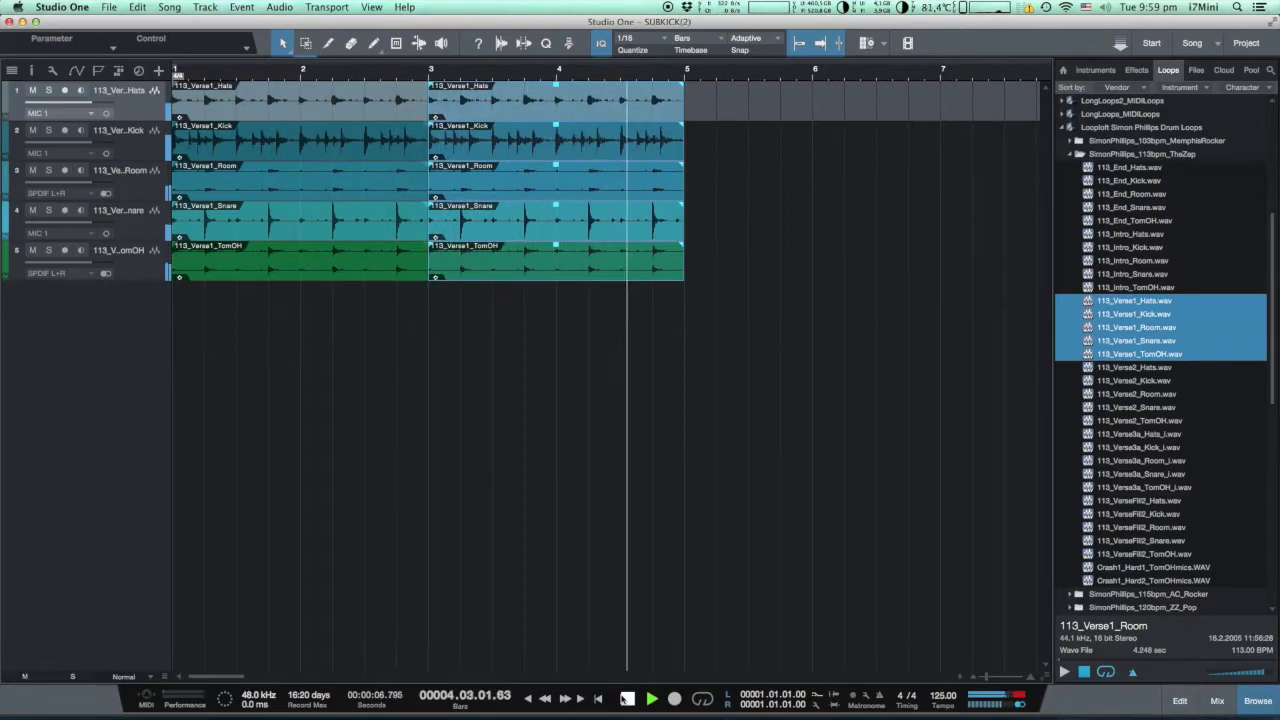
pyautogui.click(627, 698)
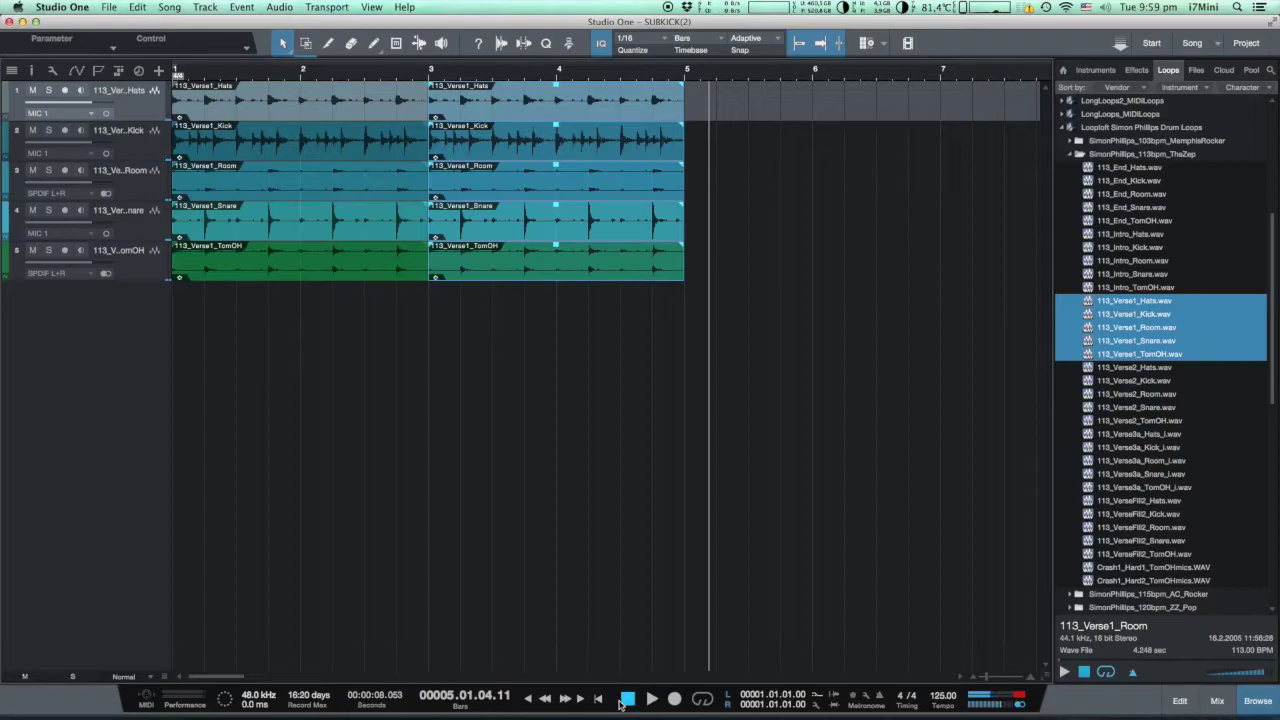
pyautogui.click(627, 698)
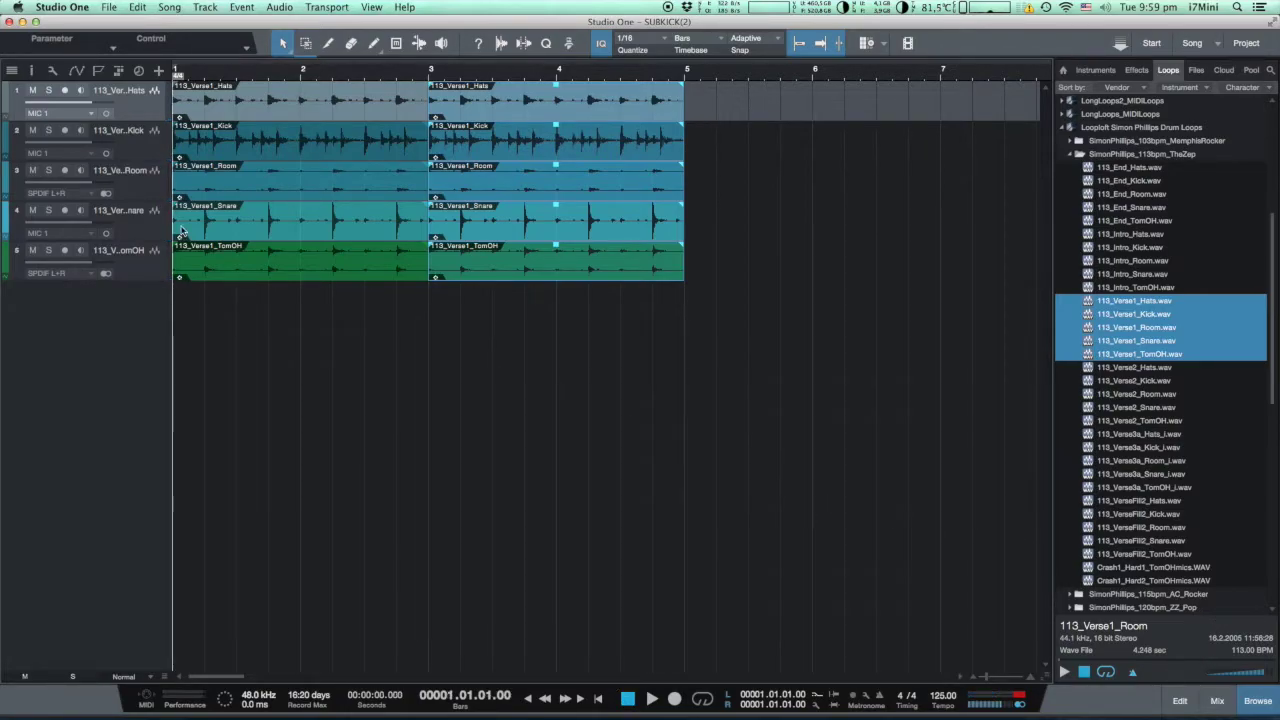
# - Pack the five drum tracks into a folder track named DRUMS
pyautogui.rightClick(148, 274)
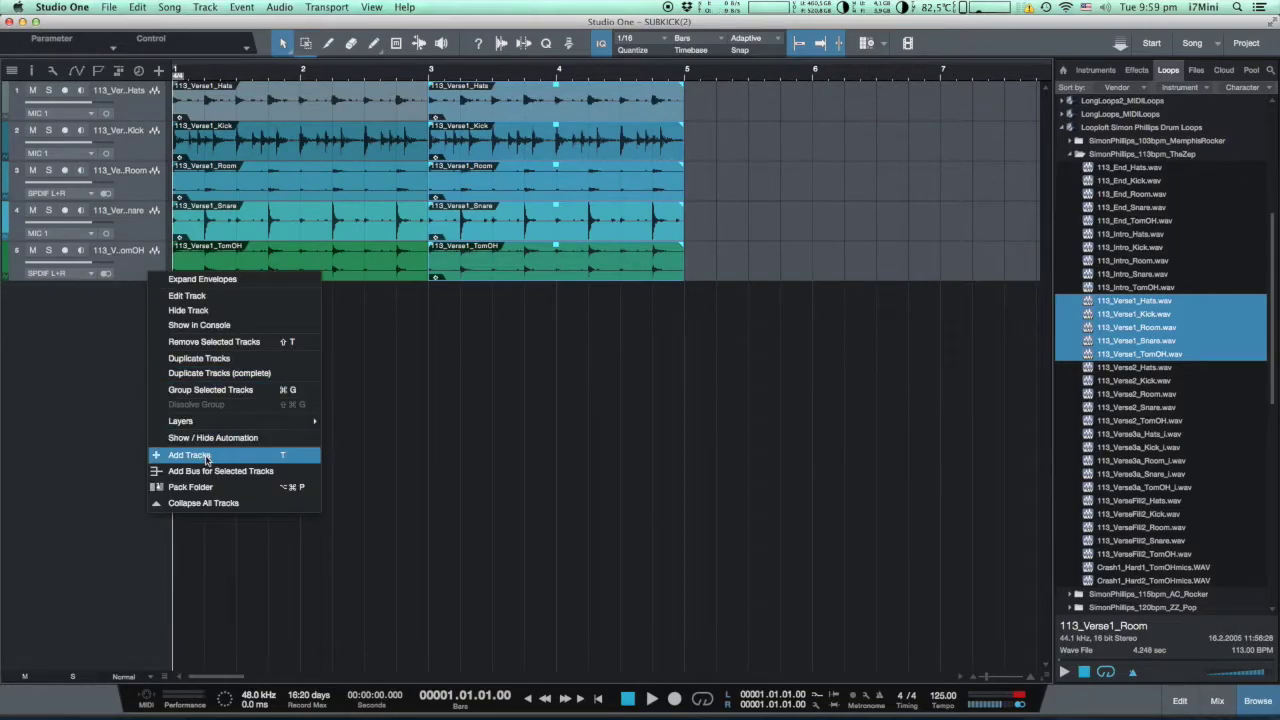
pyautogui.click(160, 487)
pyautogui.doubleClick(104, 90)
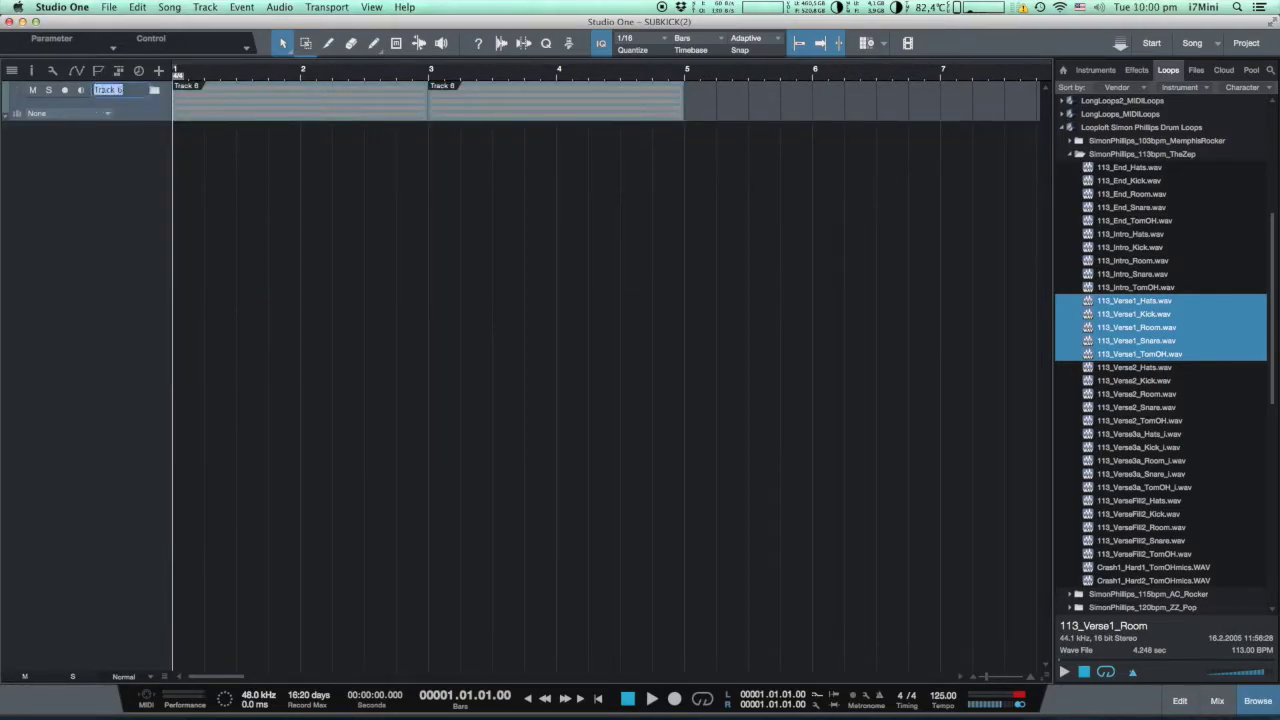
pyautogui.write('DRUMS')
pyautogui.press('Return')
# - Route the DRUMS folder to a new bus channel and show the mixing console
pyautogui.click(118, 113)
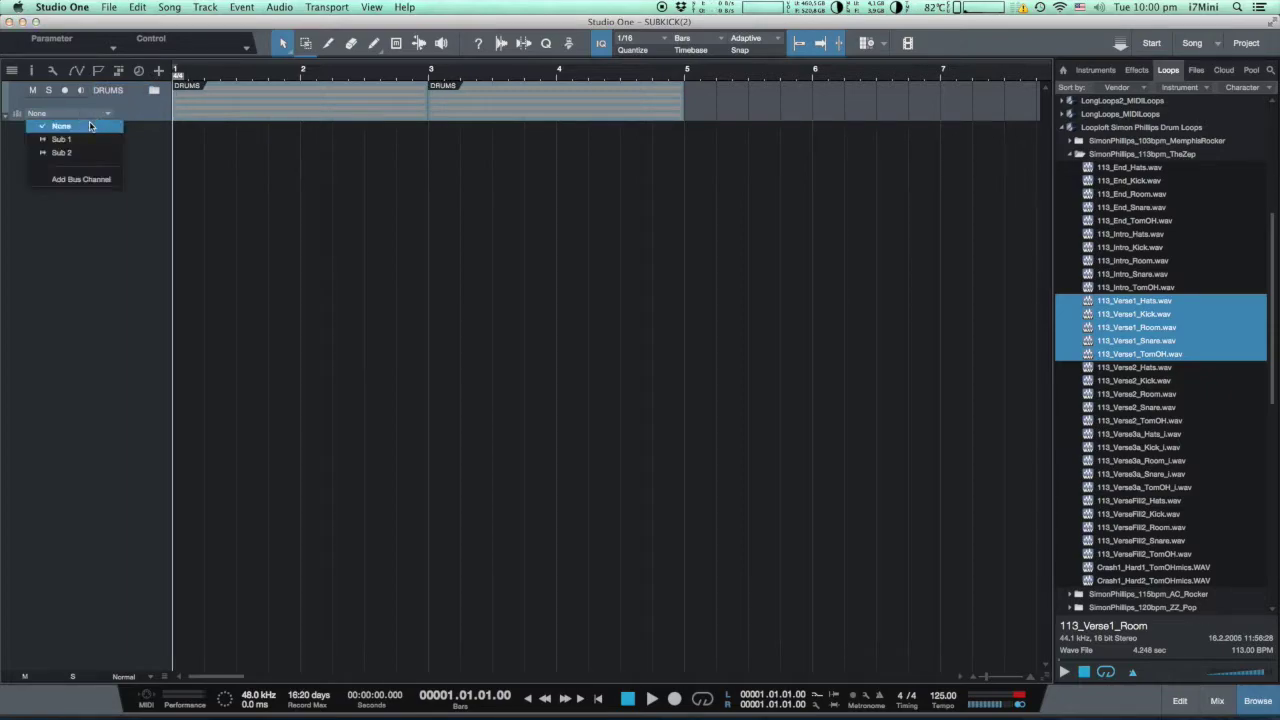
pyautogui.click(86, 180)
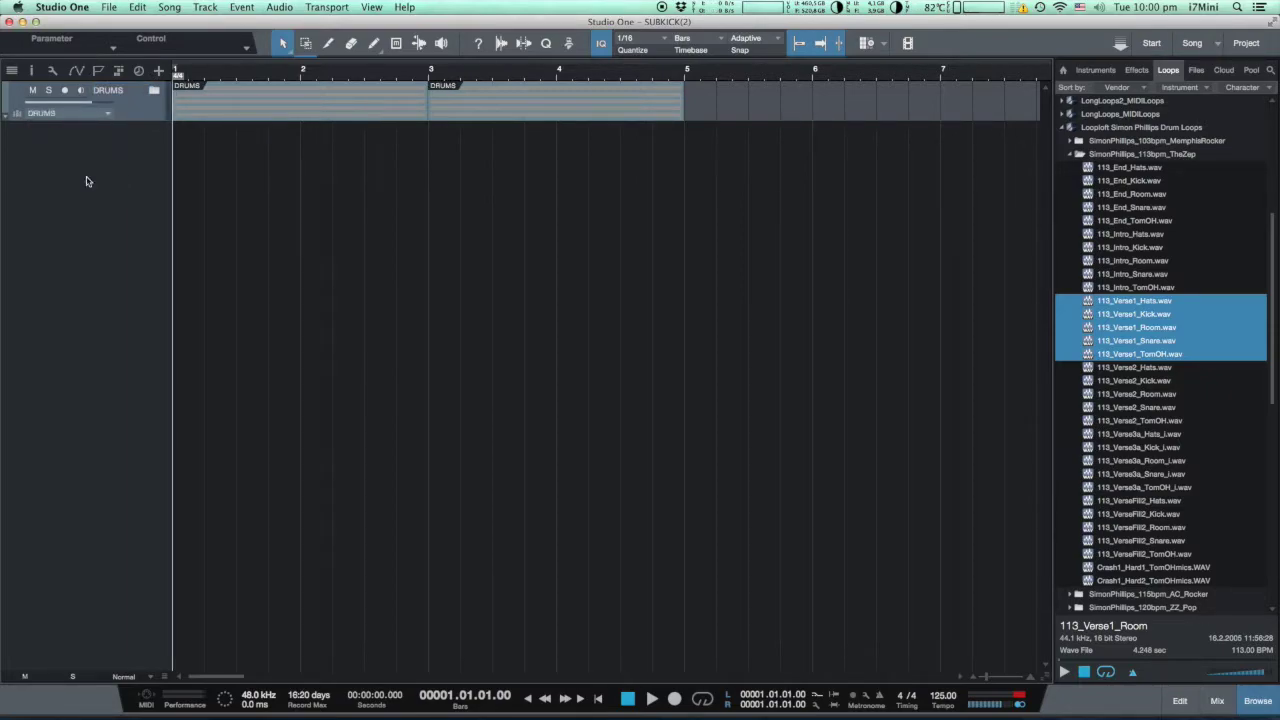
pyautogui.press('F3')
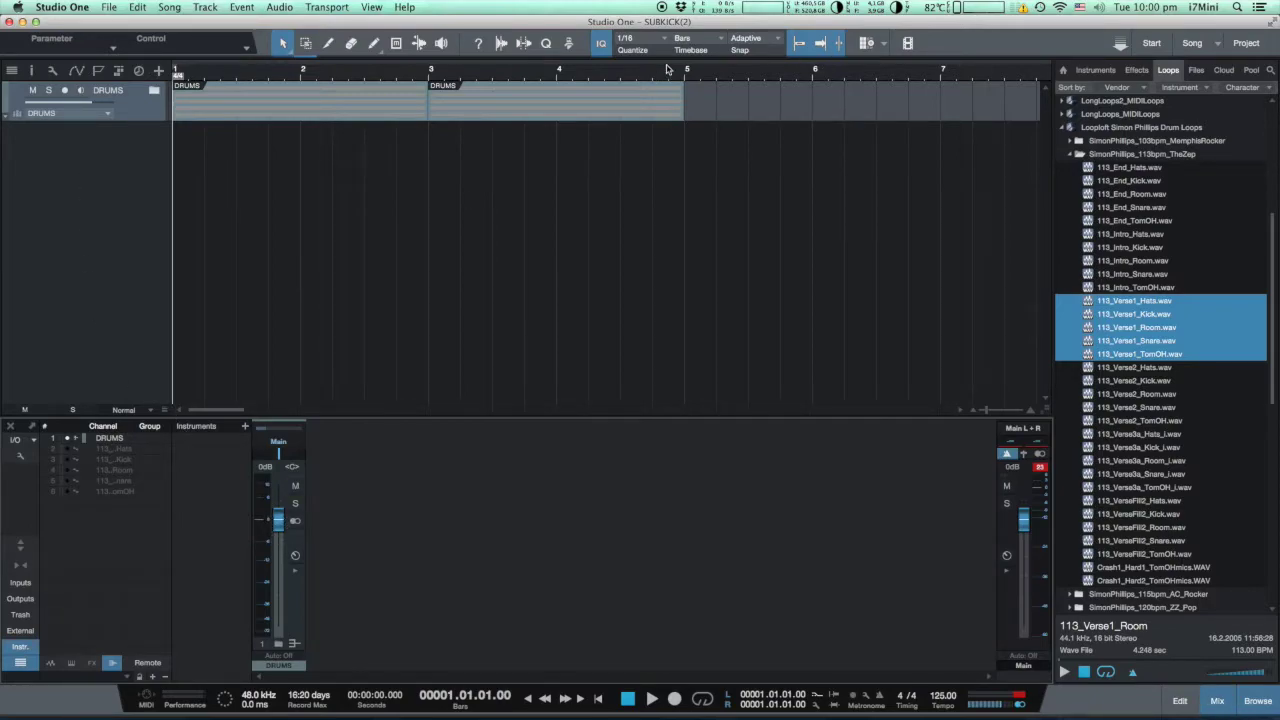
# - Expand the DRUMS folder, adjust the DRUMS bus fader during playback, and show the Effects list
pyautogui.click(155, 90)
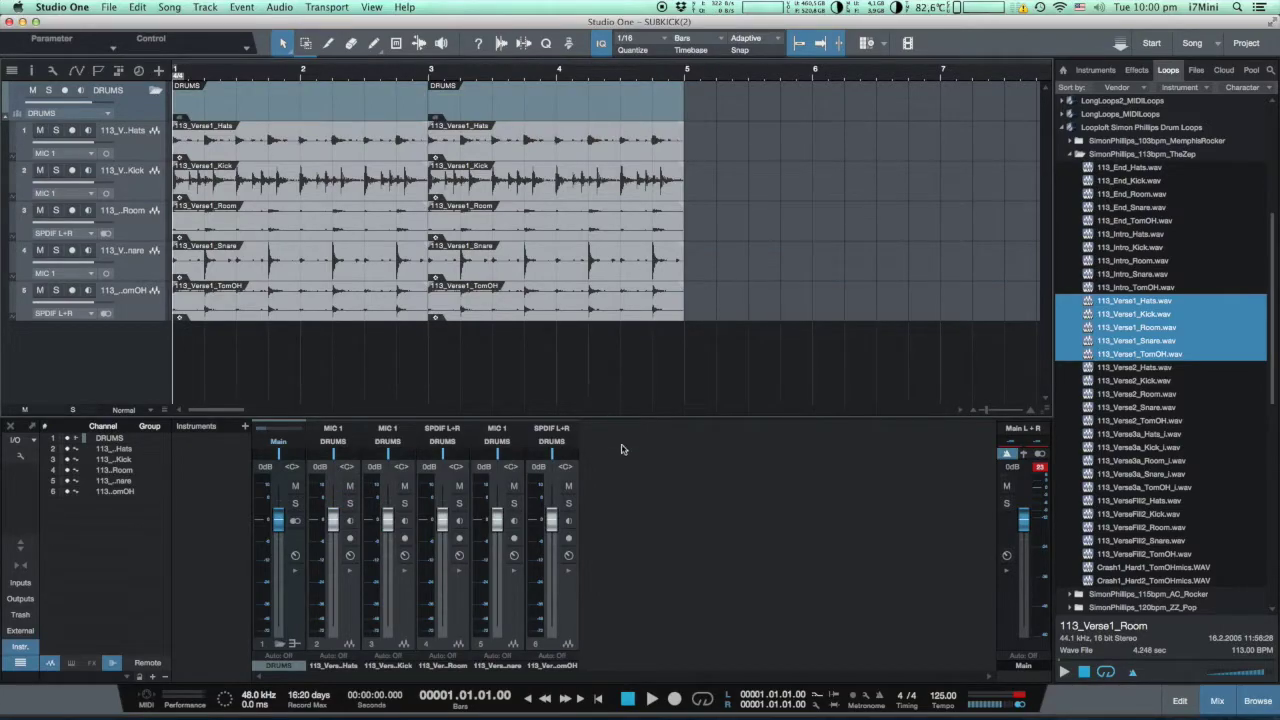
pyautogui.moveTo(279, 528)
pyautogui.mouseDown()
pyautogui.moveTo(277, 597)
pyautogui.moveTo(279, 527)
pyautogui.mouseUp()
pyautogui.press('space')
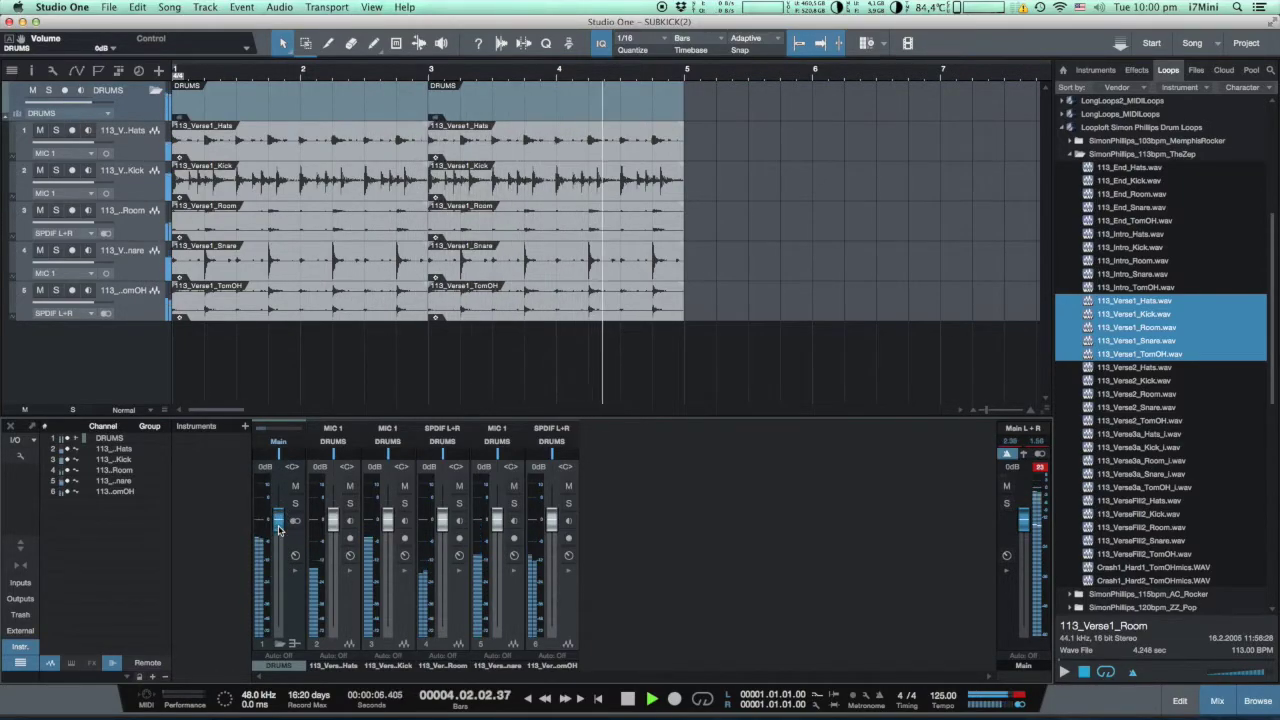
pyautogui.press('space')
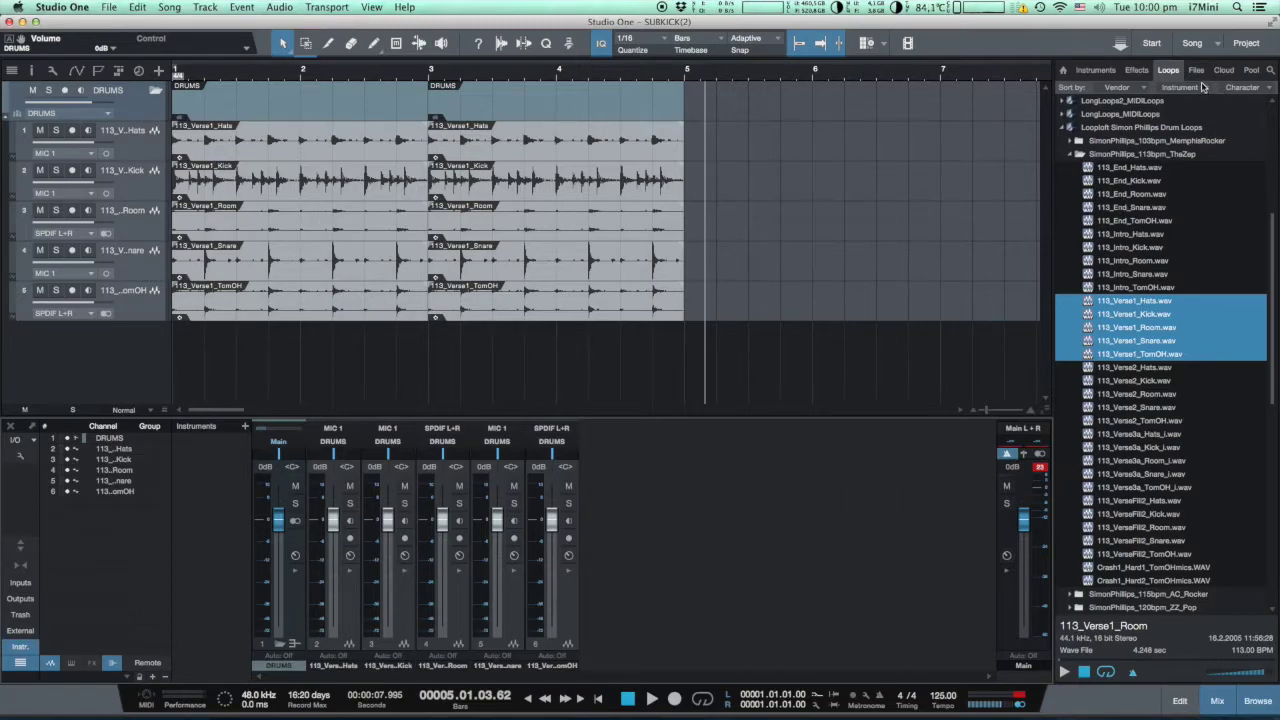
pyautogui.click(1136, 70)
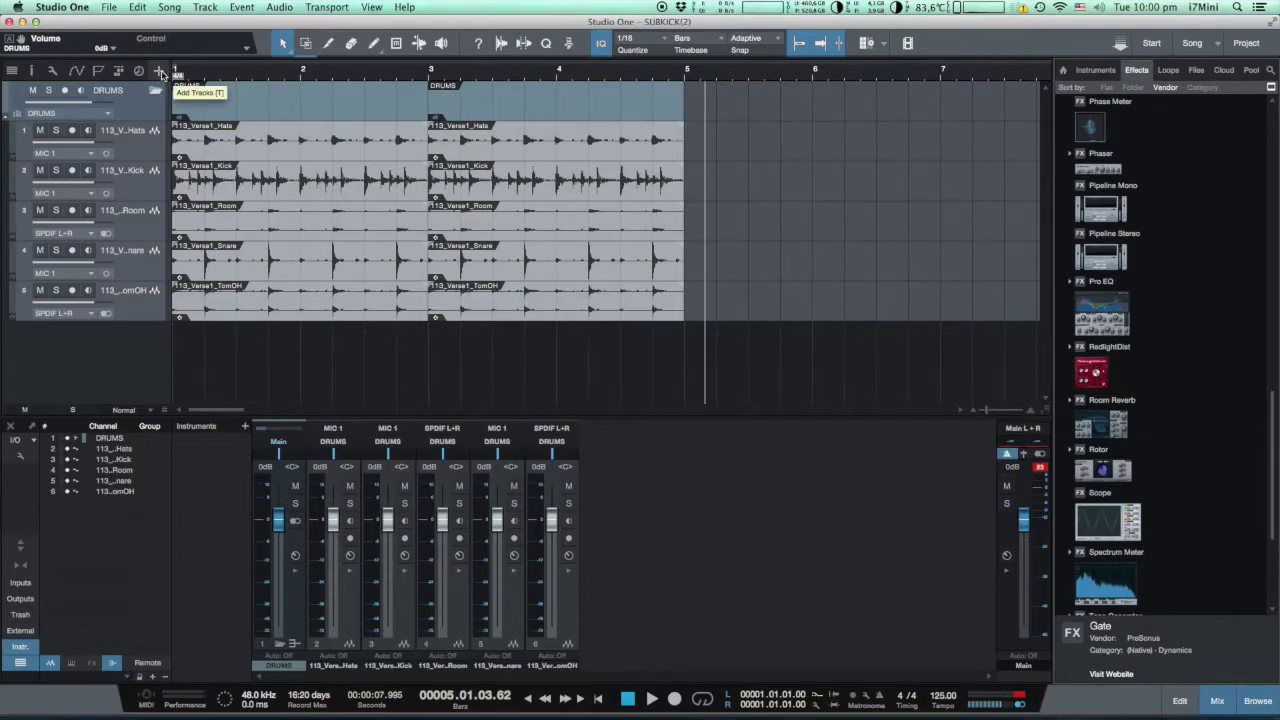
# - Add a mono audio track named Subkick as the first track in the DRUMS folder
pyautogui.click(160, 74)
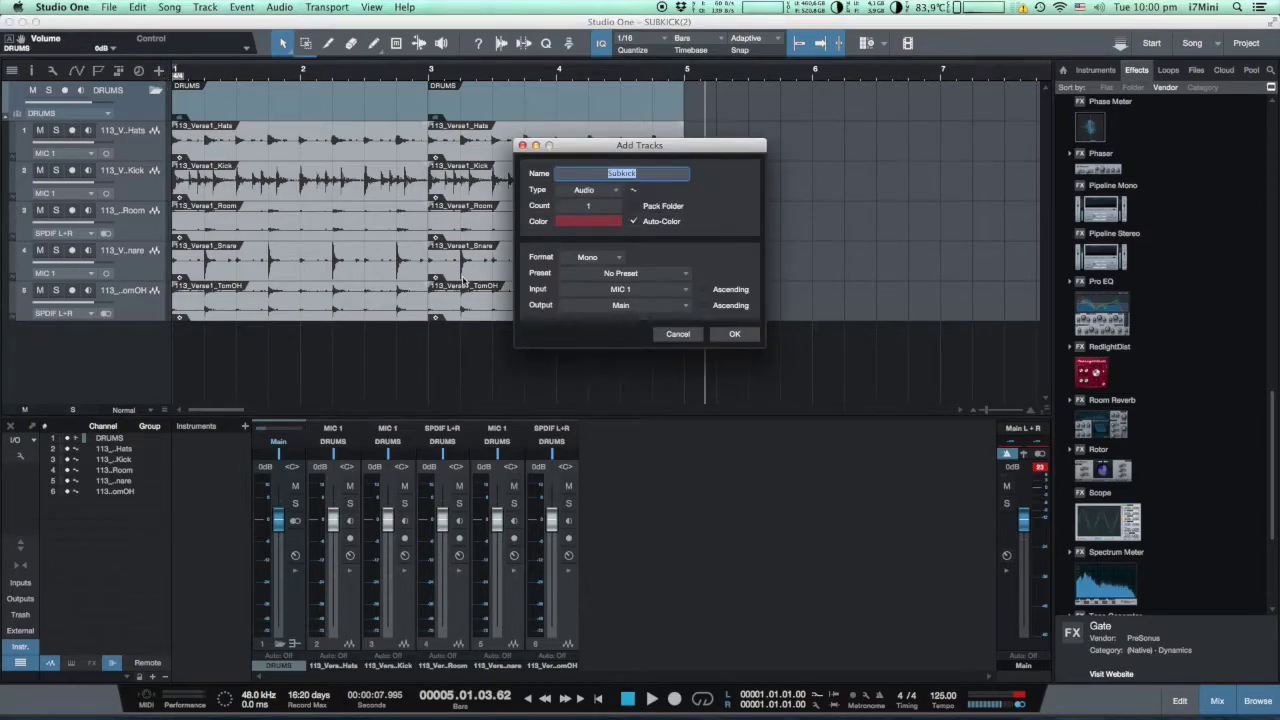
pyautogui.click(733, 336)
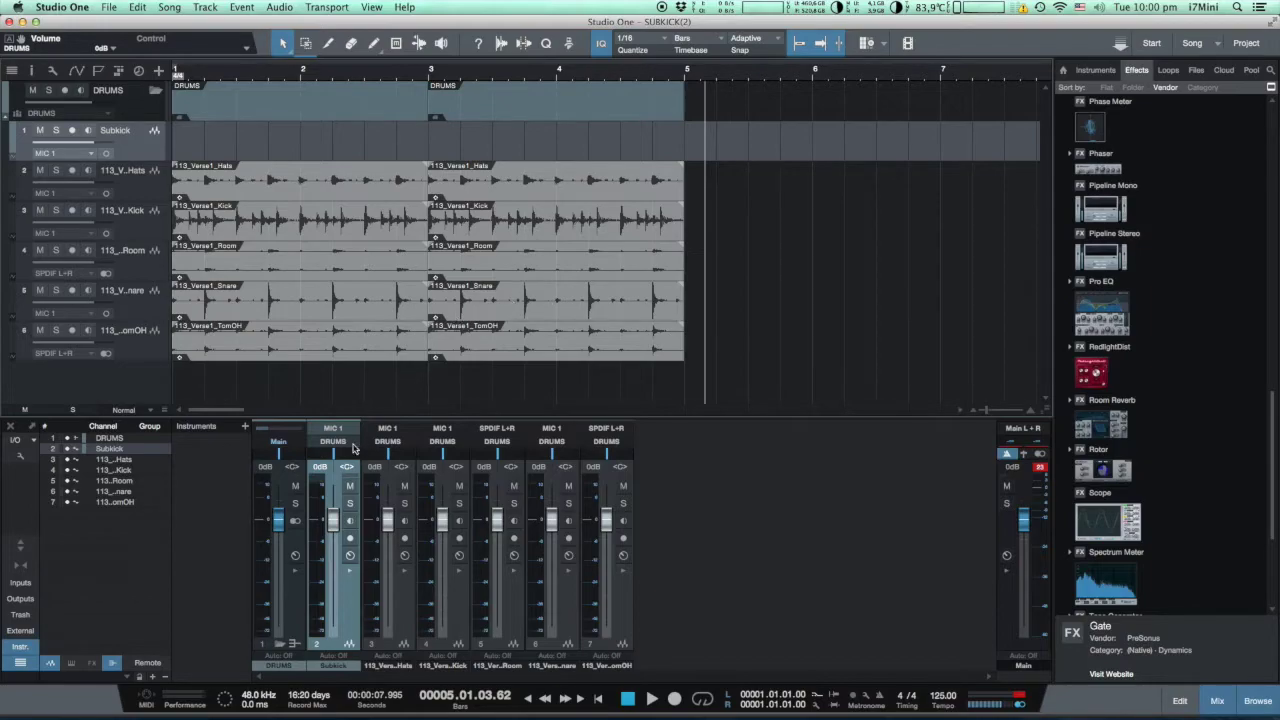
# - Insert a Tone Generator on the Subkick track and expand Subkick's mixer inserts
pyautogui.scroll(-5, 1134, 436)
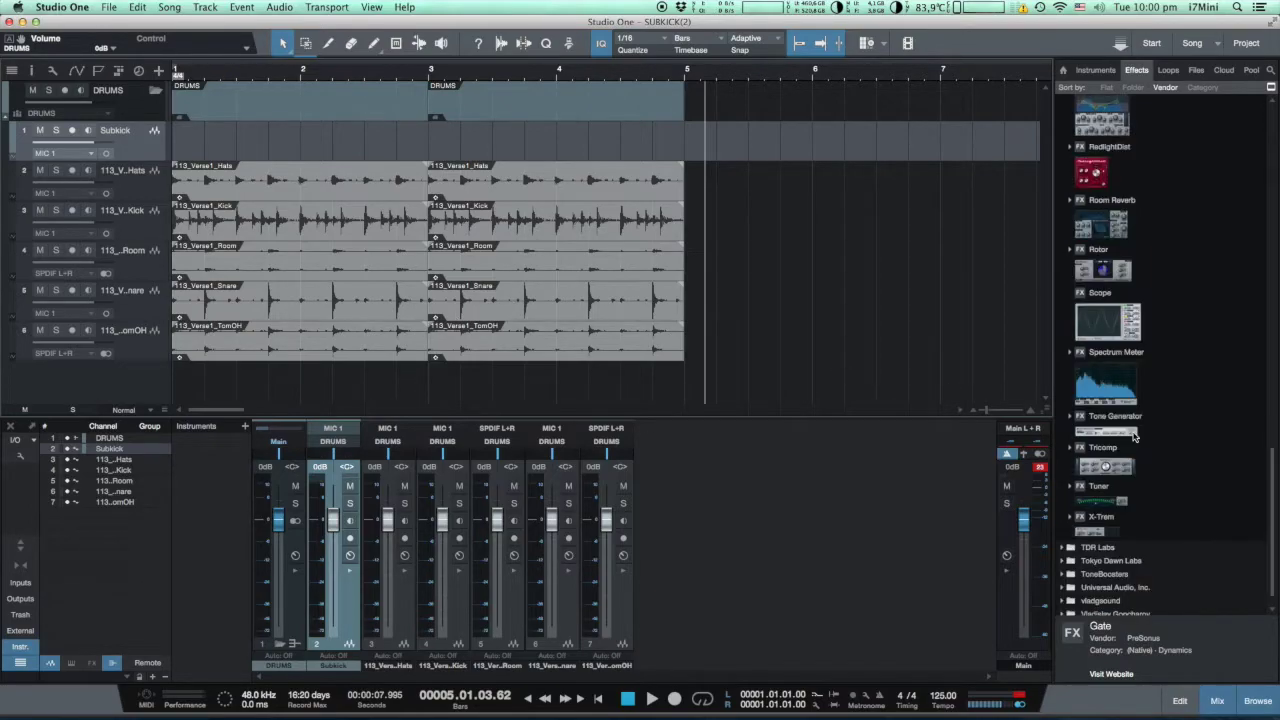
pyautogui.moveTo(1116, 426); pyautogui.dragTo(505, 136)
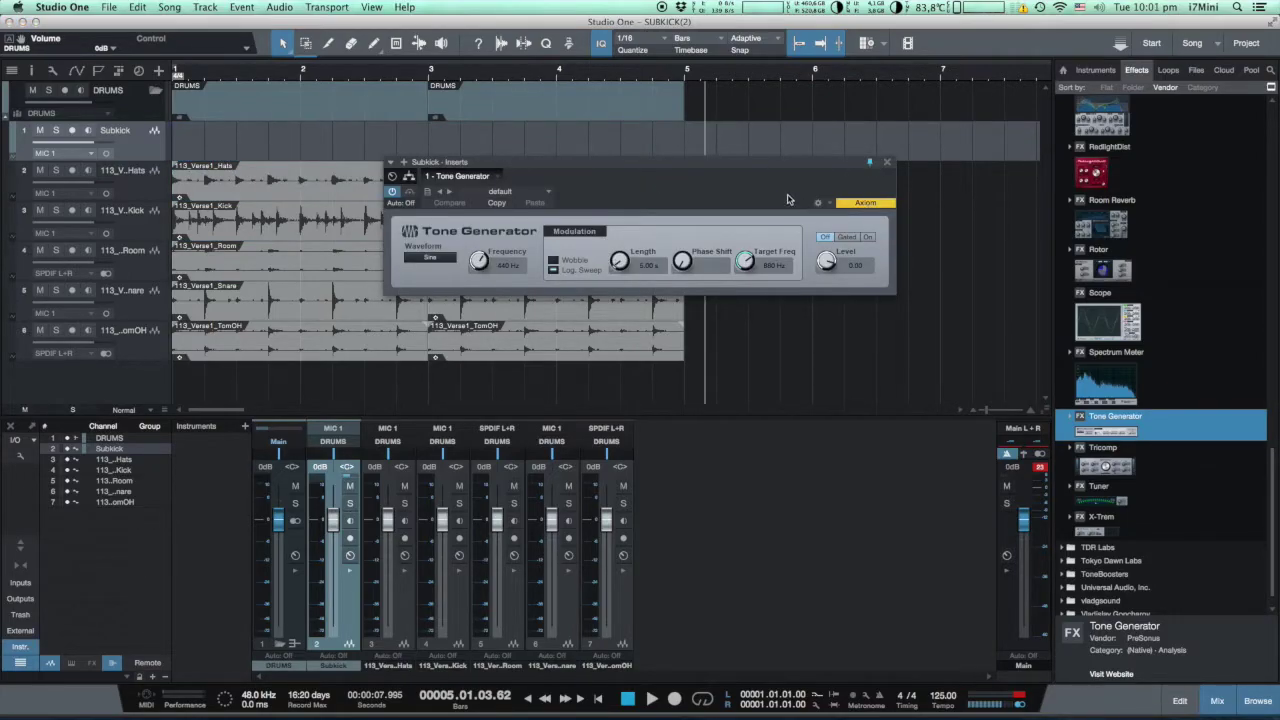
pyautogui.moveTo(866, 168); pyautogui.dragTo(1217, 49)
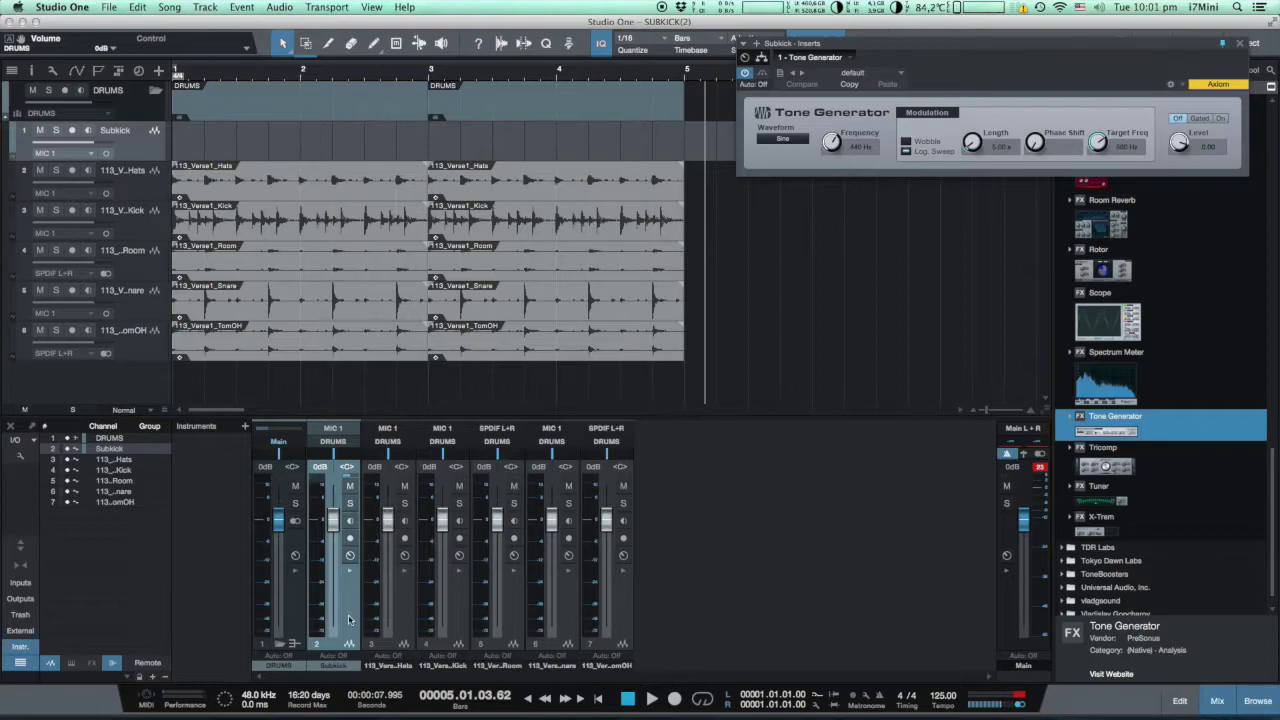
pyautogui.click(349, 572)
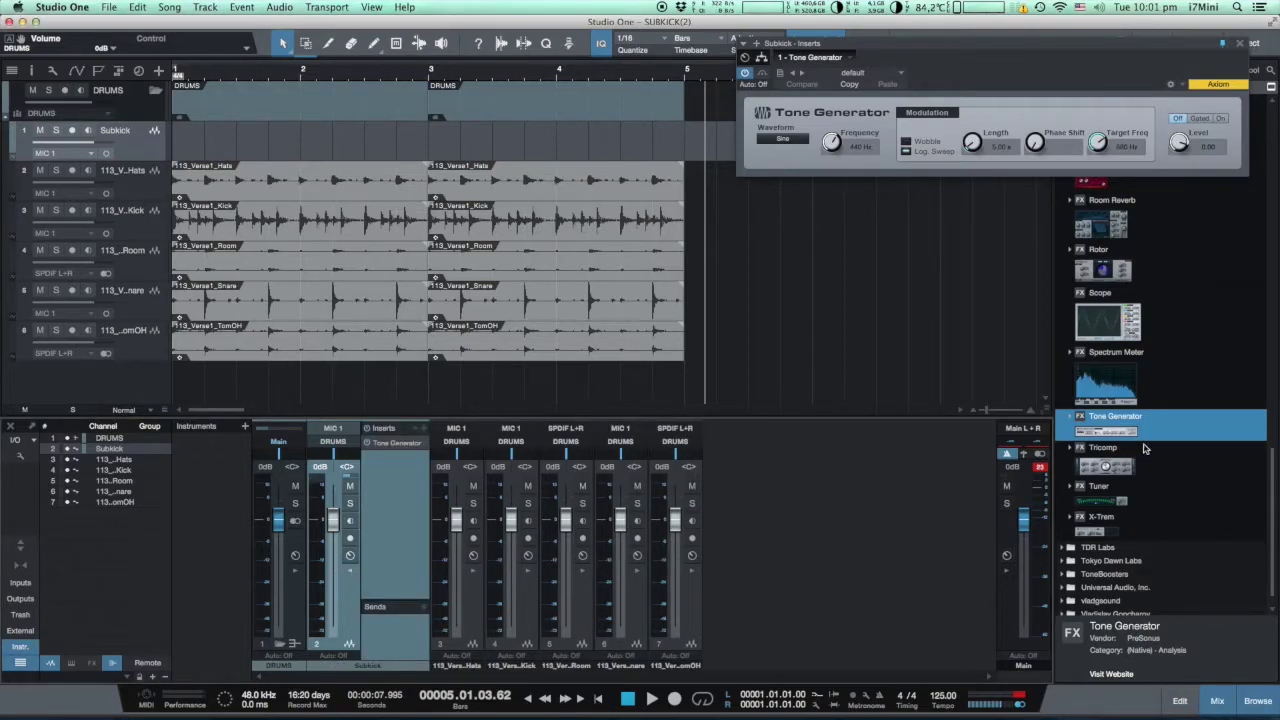
pyautogui.scroll(5, 1145, 449)
# - Insert a Gate below the Tone Generator on Subkick, position its editor, and hide the browser
pyautogui.moveTo(1093, 390); pyautogui.dragTo(396, 505)
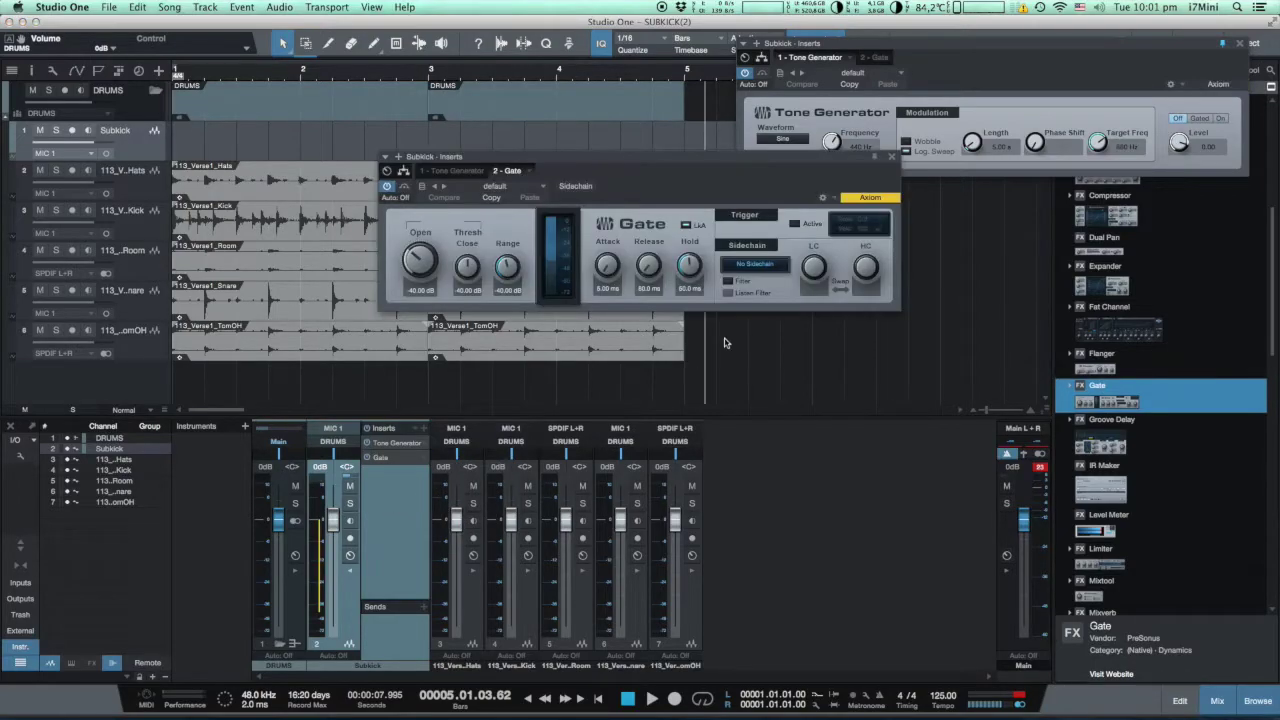
pyautogui.moveTo(703, 178); pyautogui.dragTo(1043, 239)
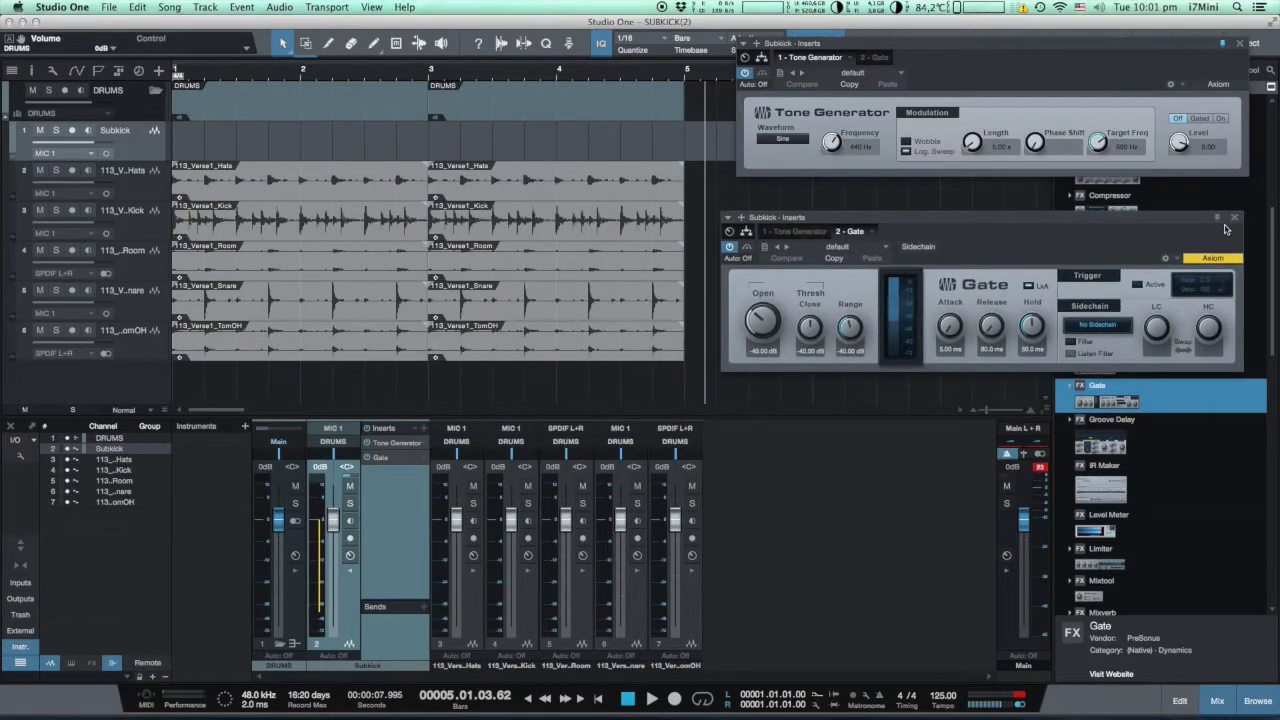
pyautogui.click(1254, 702)
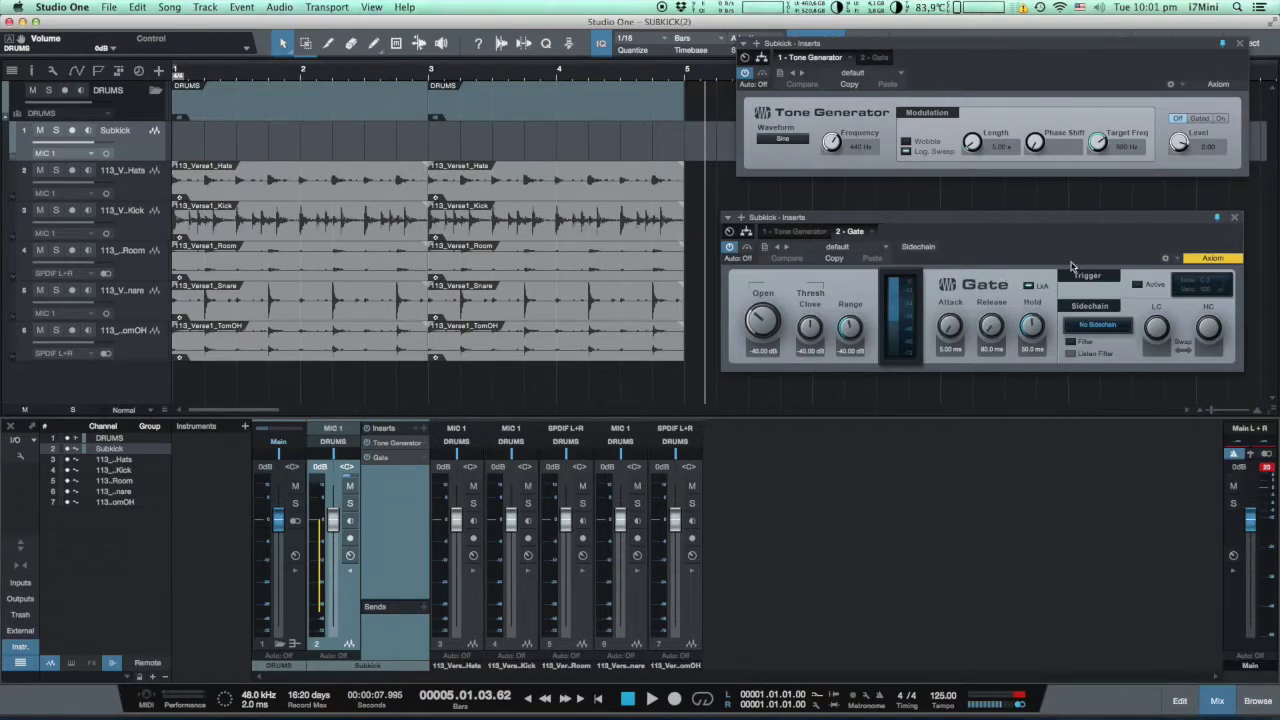
pyautogui.moveTo(970, 220); pyautogui.dragTo(983, 221)
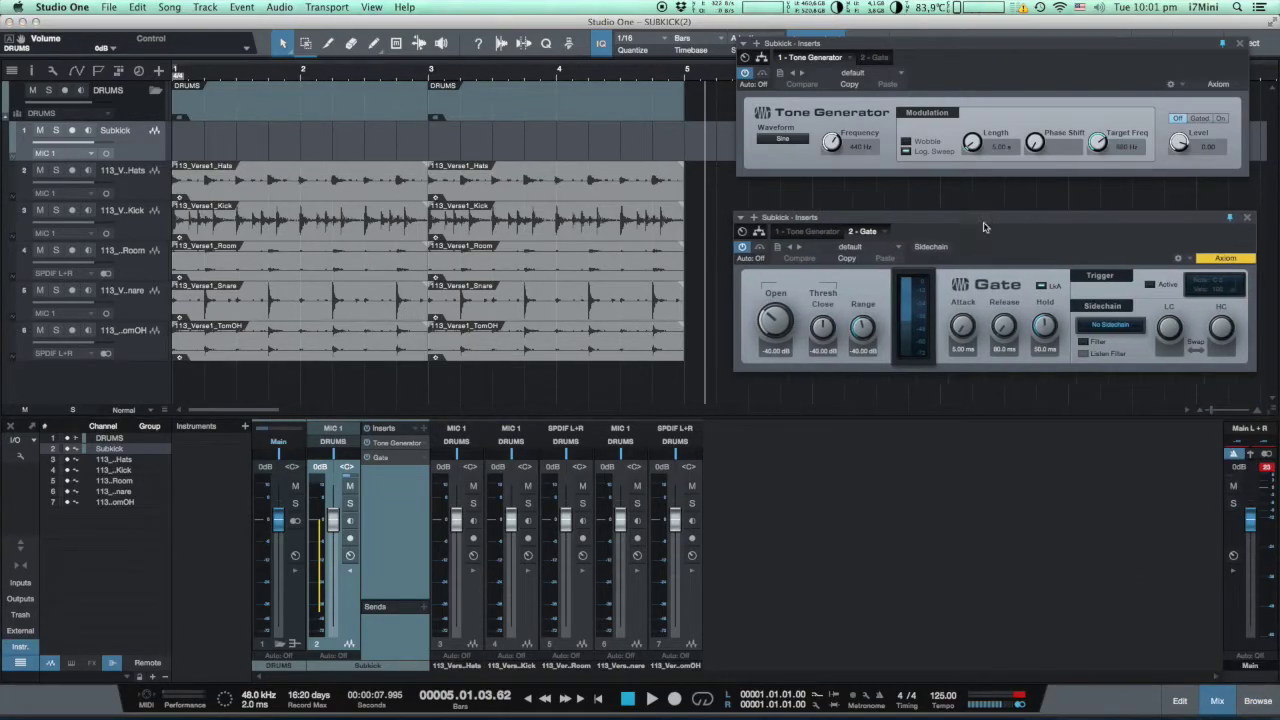
# - Switch the Subkick Gate to external sidechain with Duck on, and expand the Kick strip's inserts and sends
pyautogui.click(935, 247)
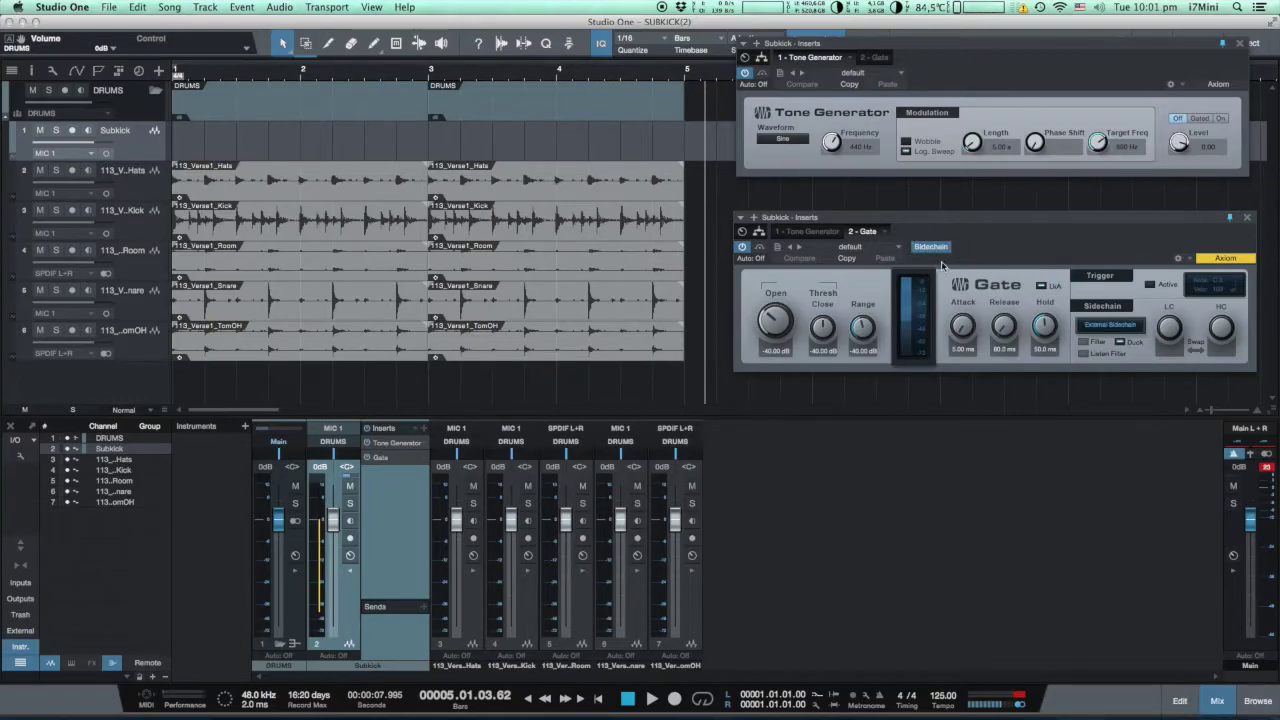
pyautogui.click(1120, 342)
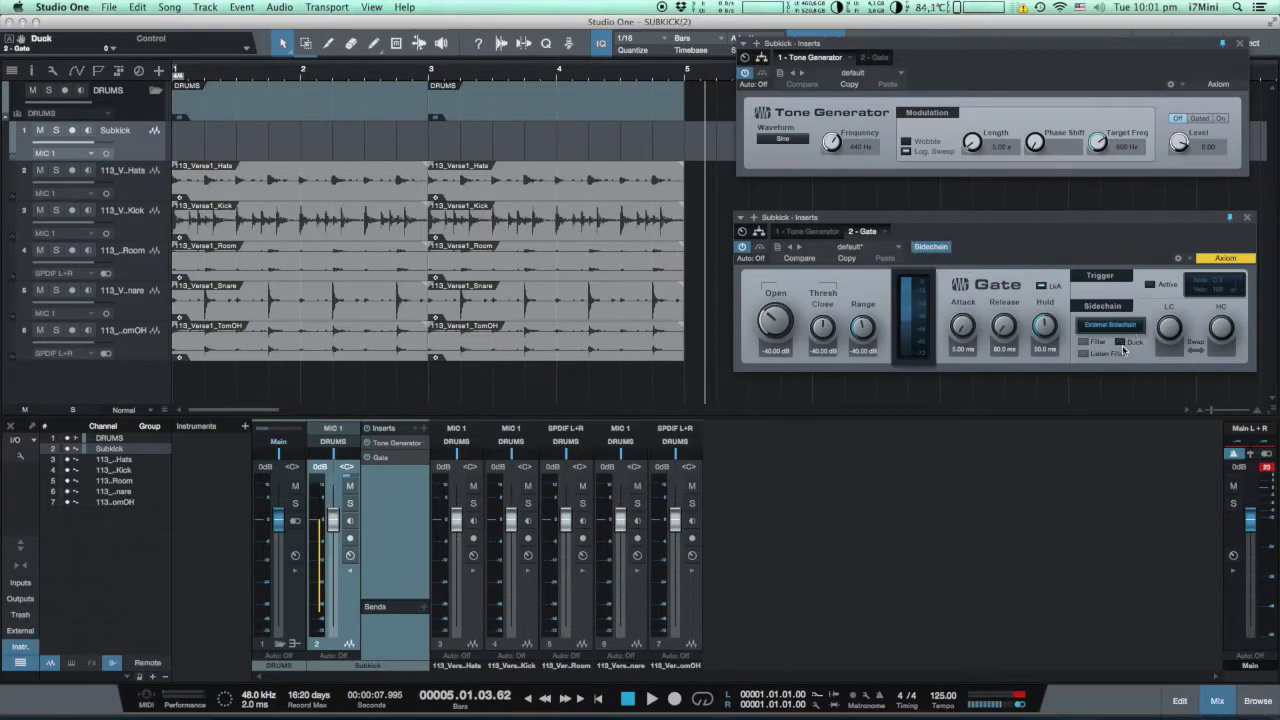
pyautogui.click(529, 571)
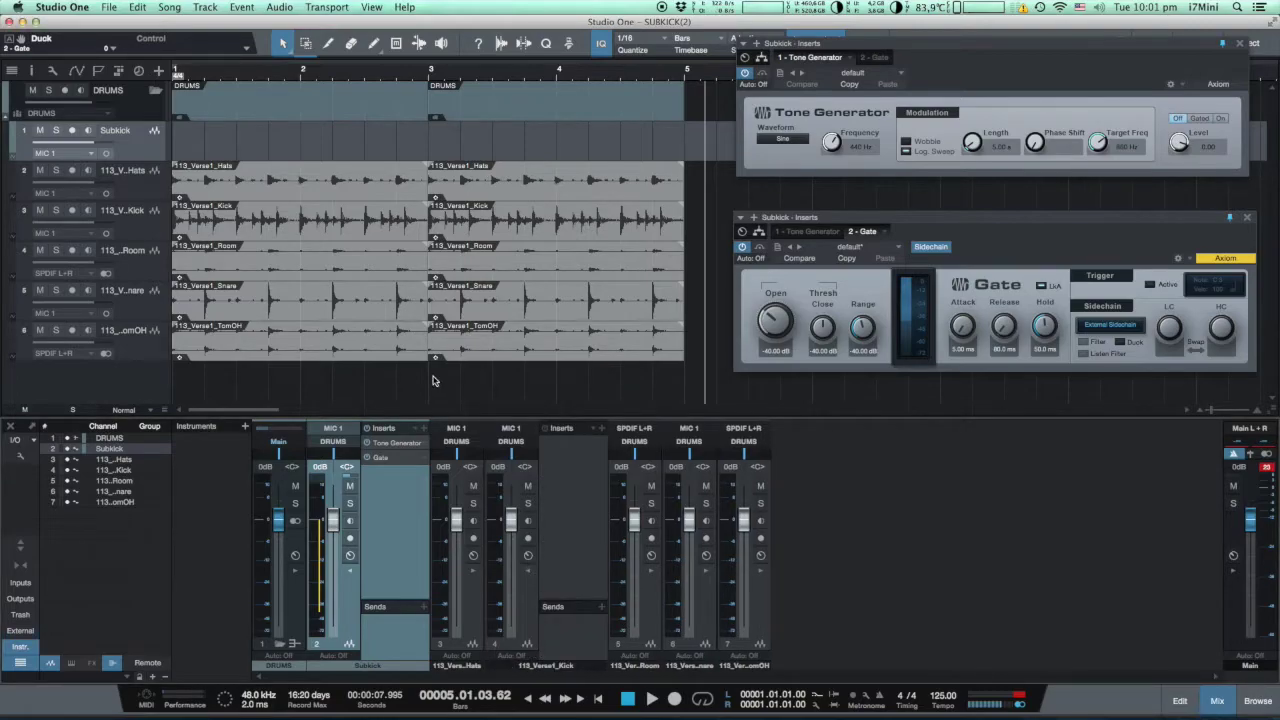
pyautogui.moveTo(170, 227); pyautogui.dragTo(262, 226)
# - Add a Kick send to Sidechain - Subkick - Inserts - 2 - Gate, then return to the start
pyautogui.click(208, 220)
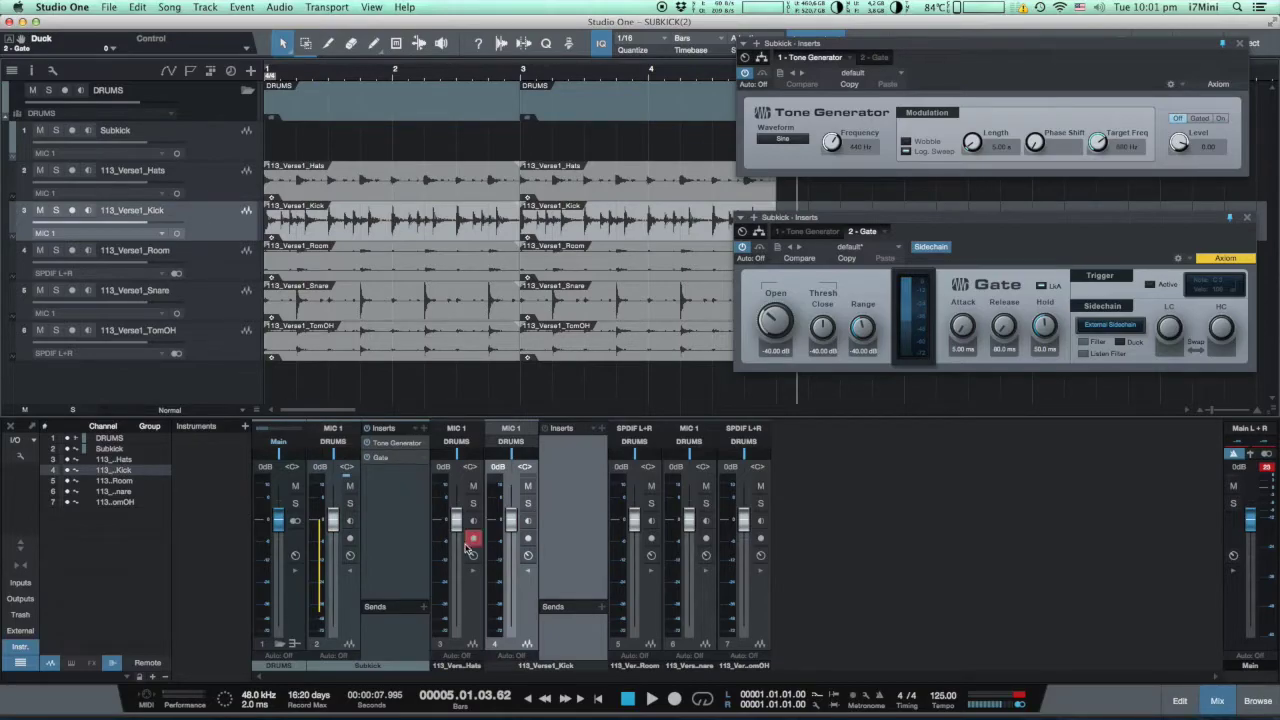
pyautogui.click(601, 607)
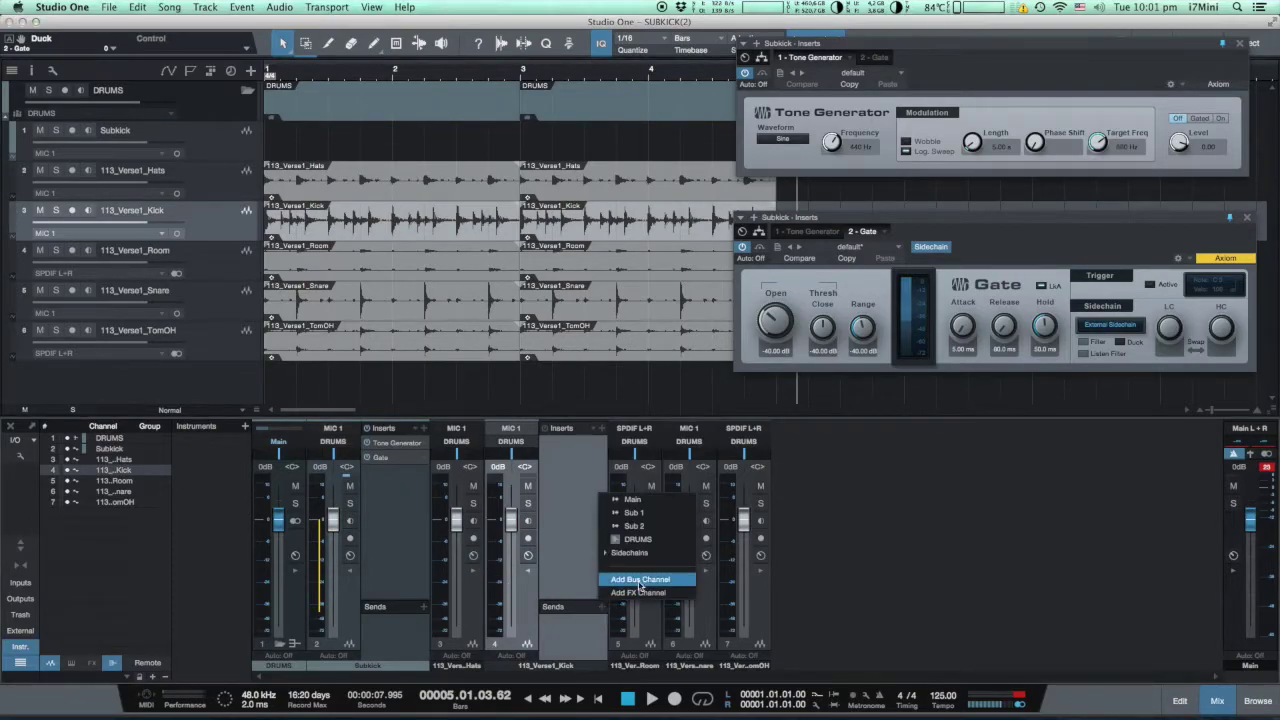
pyautogui.click(630, 552)
pyautogui.click(642, 566)
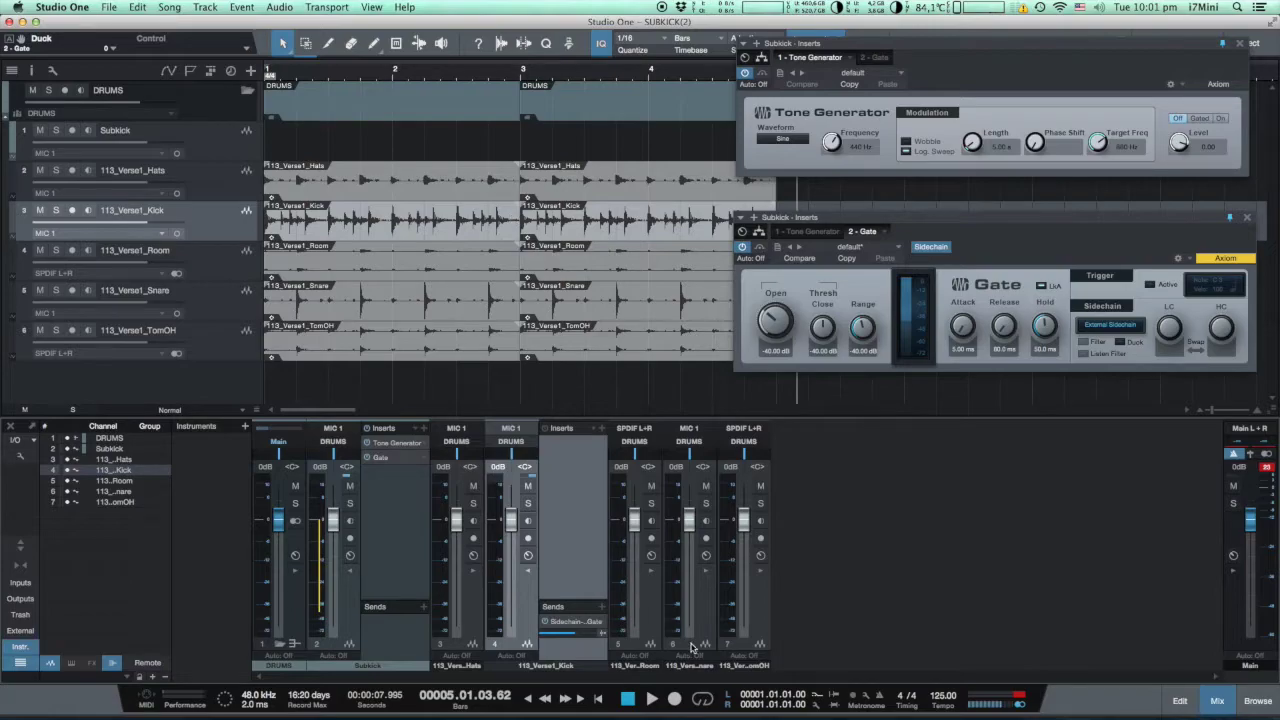
pyautogui.click(627, 699)
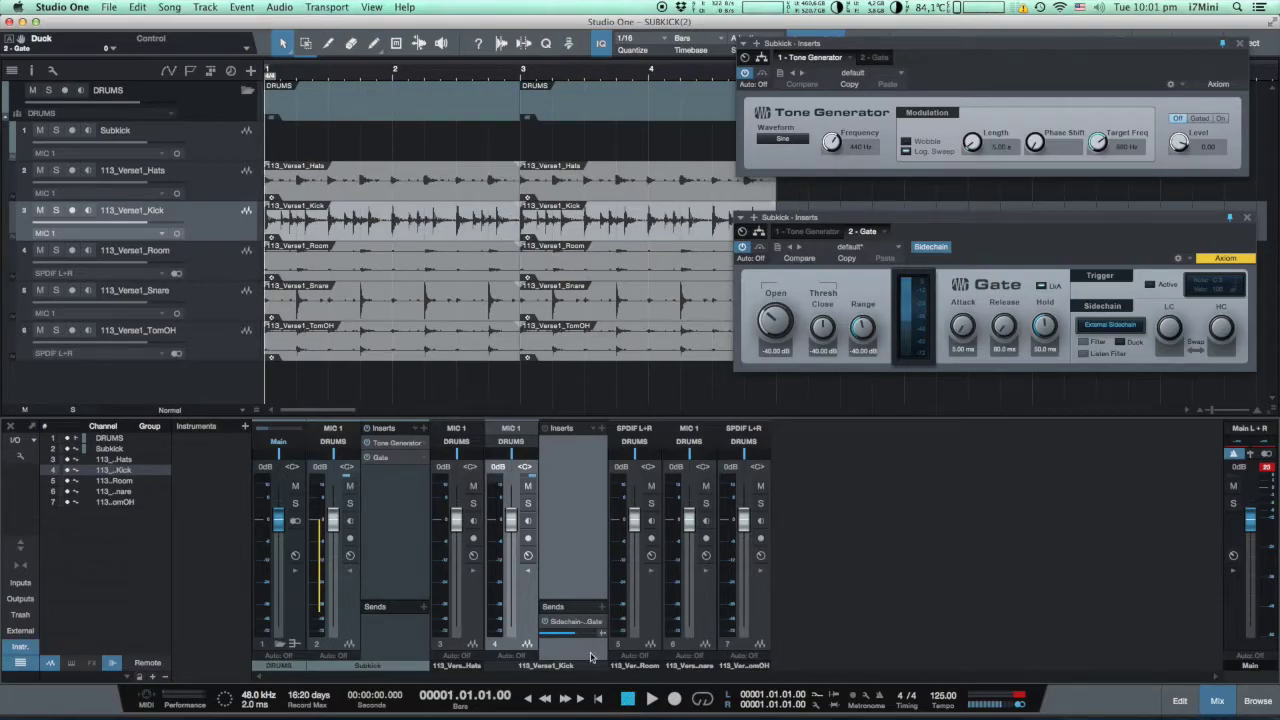
# - Solo the Kick and Subkick channels and listen to them playing together
pyautogui.click(528, 503)
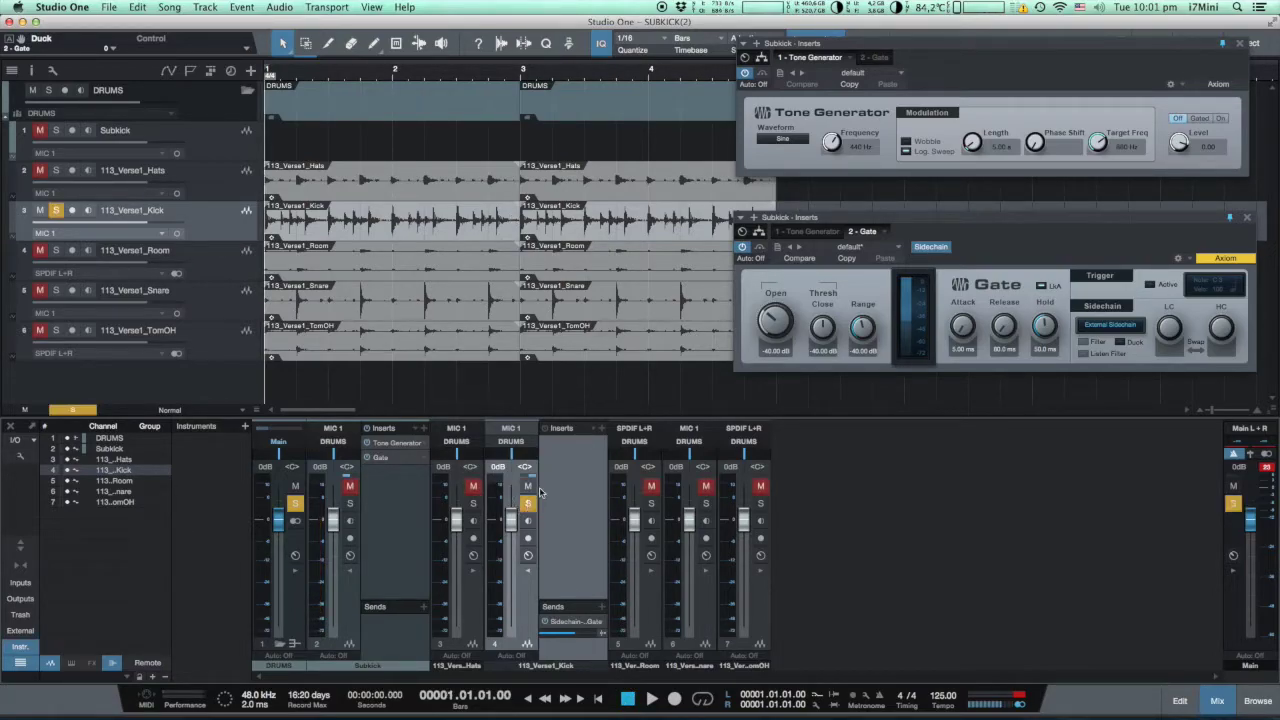
pyautogui.press('space')
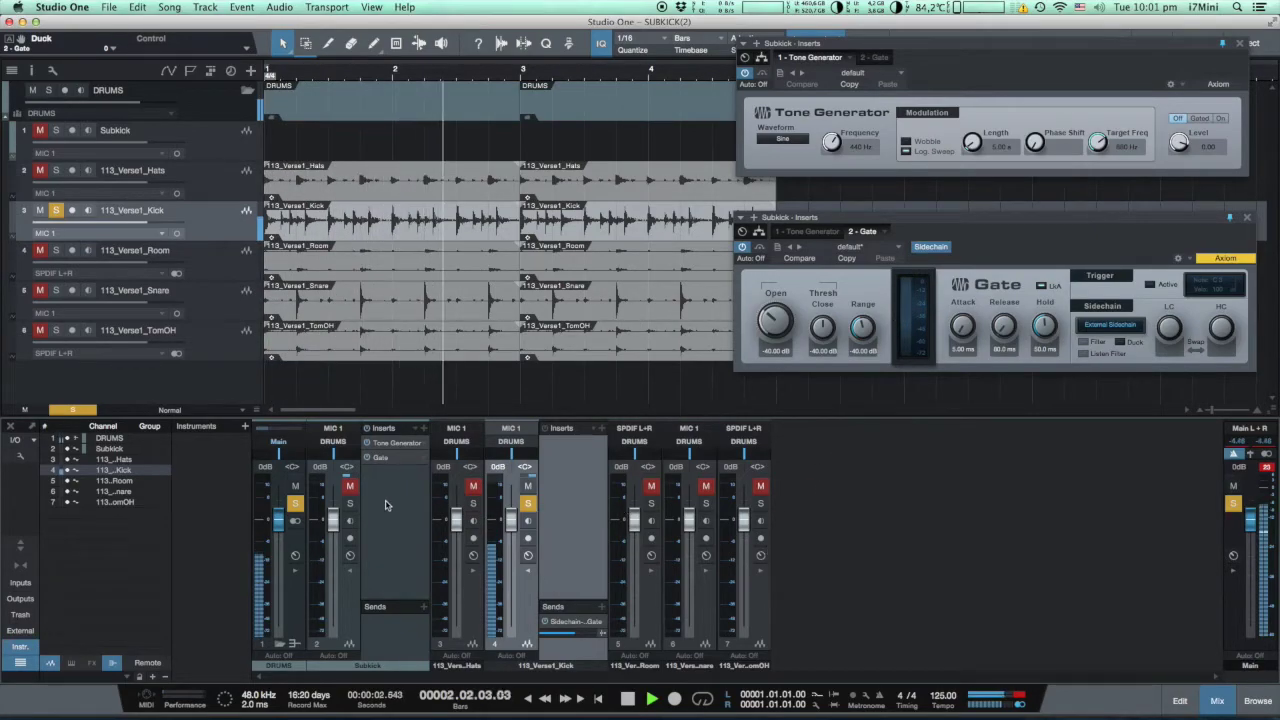
pyautogui.click(350, 503)
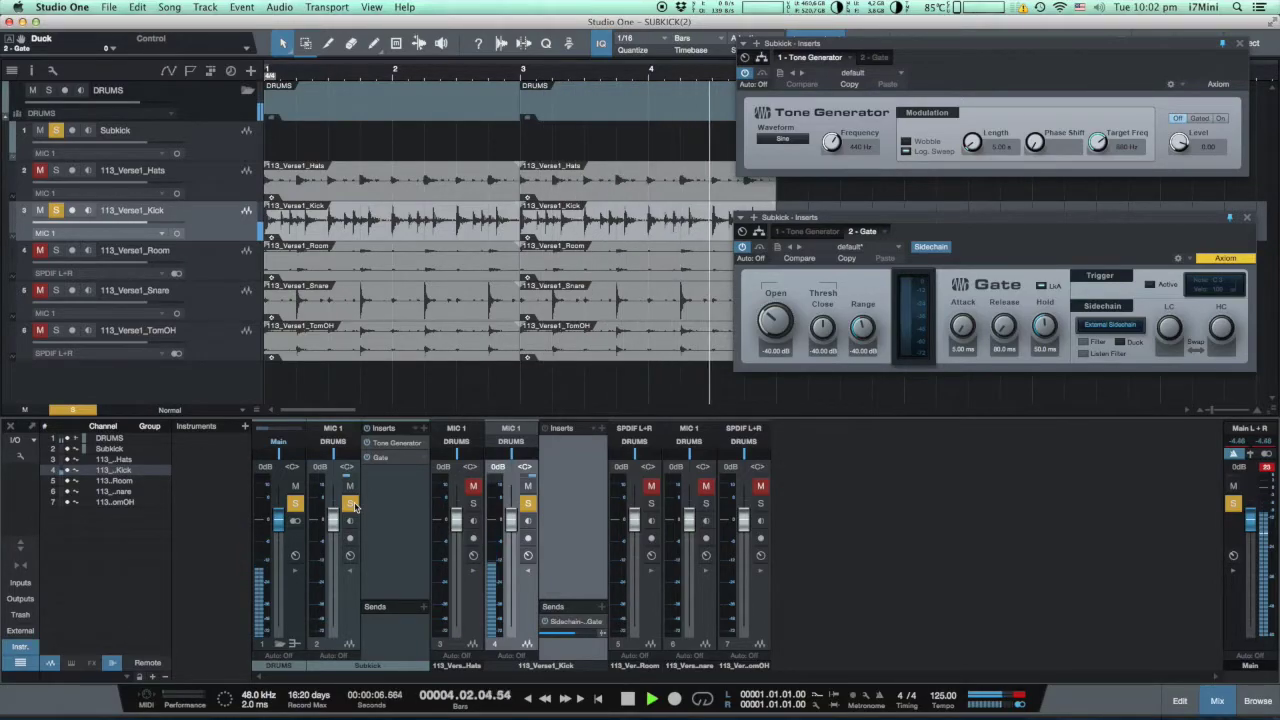
pyautogui.press('space')
pyautogui.click(850, 246)
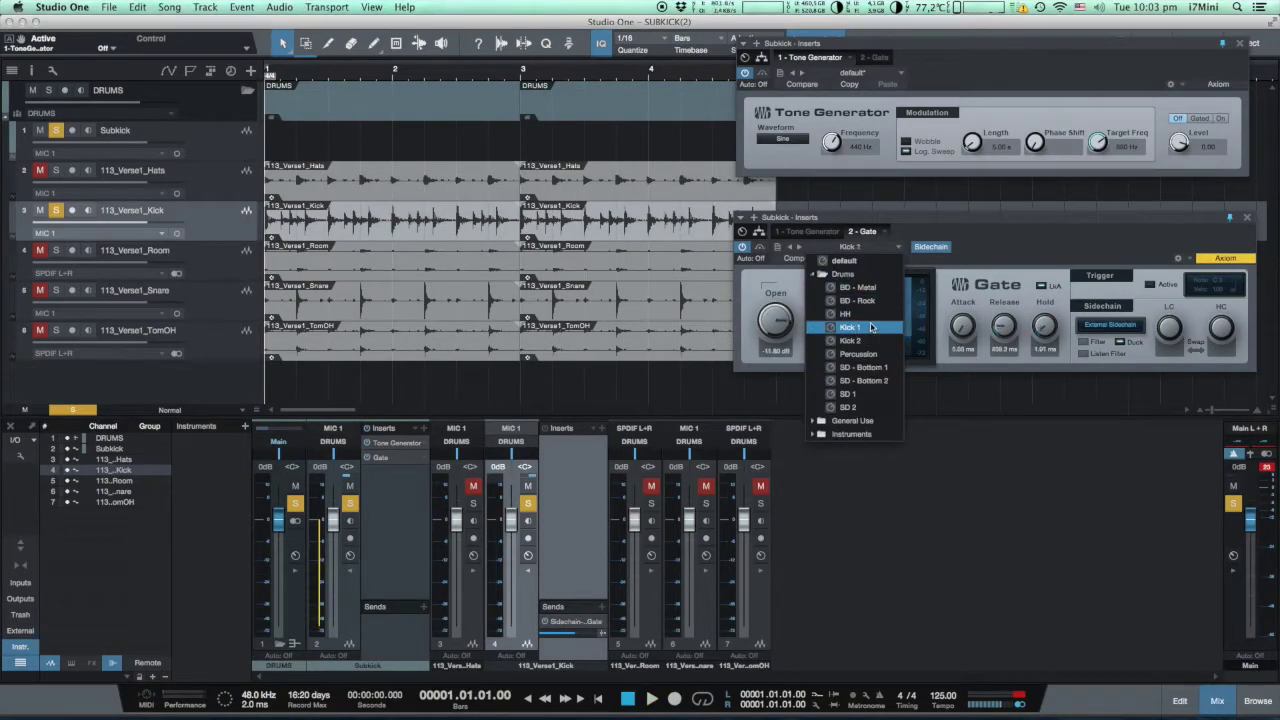
# - Load the Kick 1 preset into the Subkick Gate, untick Duck, and play the soloed Kick and Subkick
pyautogui.click(870, 327)
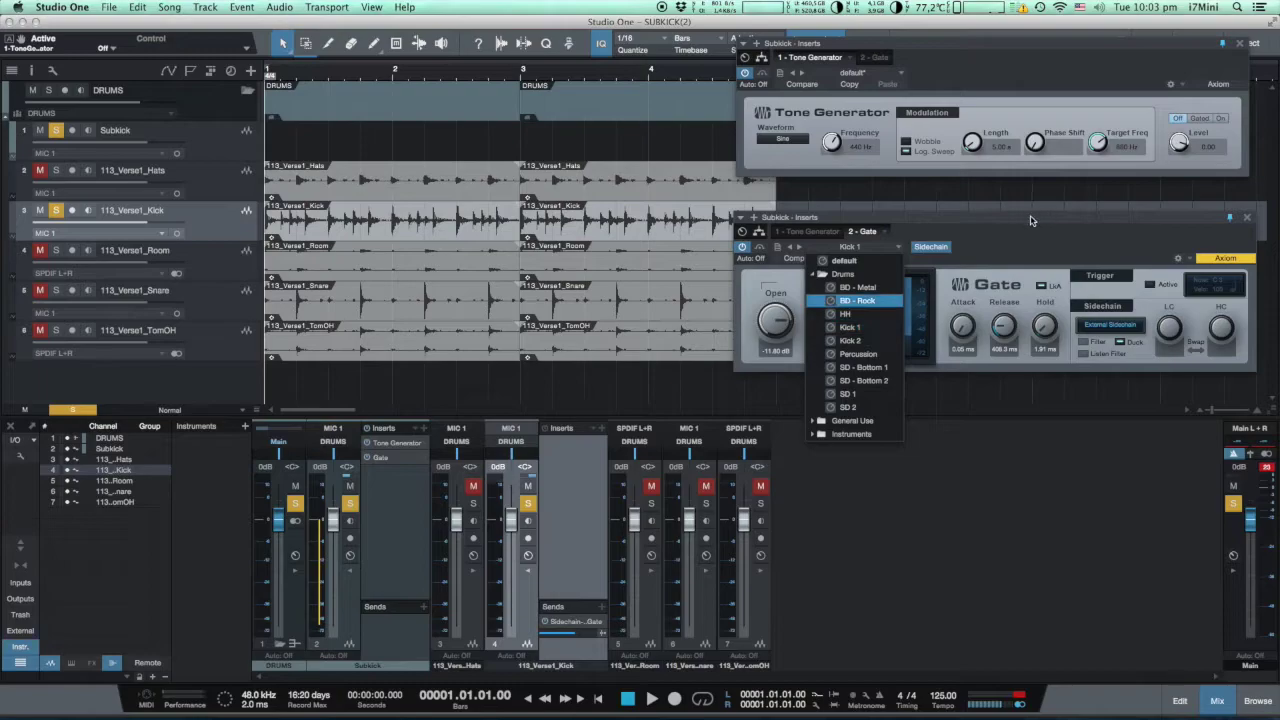
pyautogui.click(1119, 343)
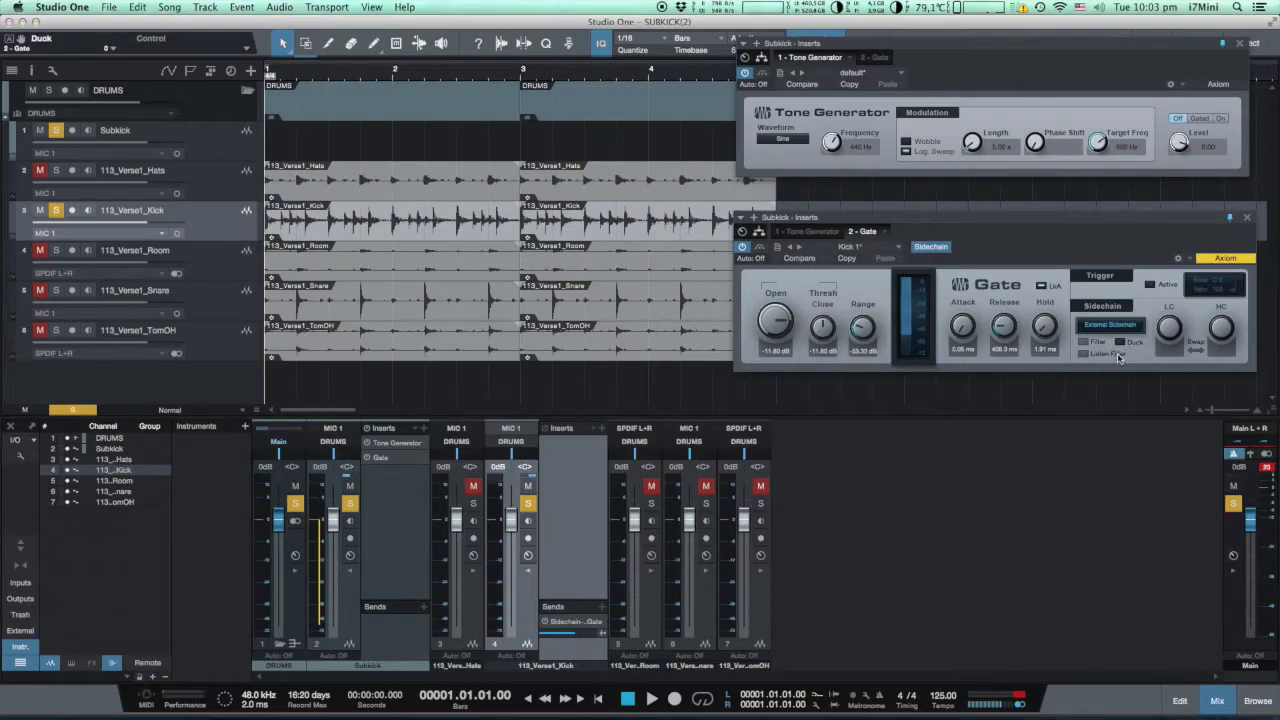
pyautogui.click(651, 700)
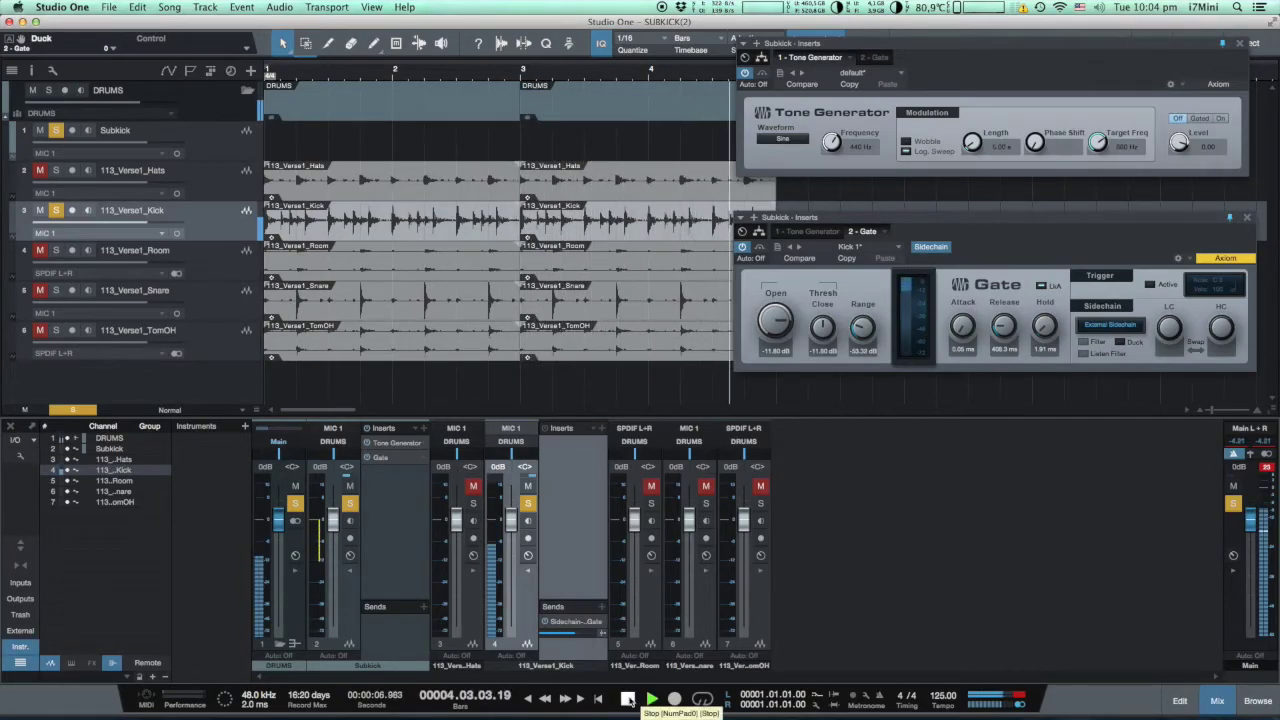
# - Stop, replay the drums with the gated 440 Hz tone, then stop and rewind to bar 1
pyautogui.click(628, 699)
pyautogui.click(628, 699)
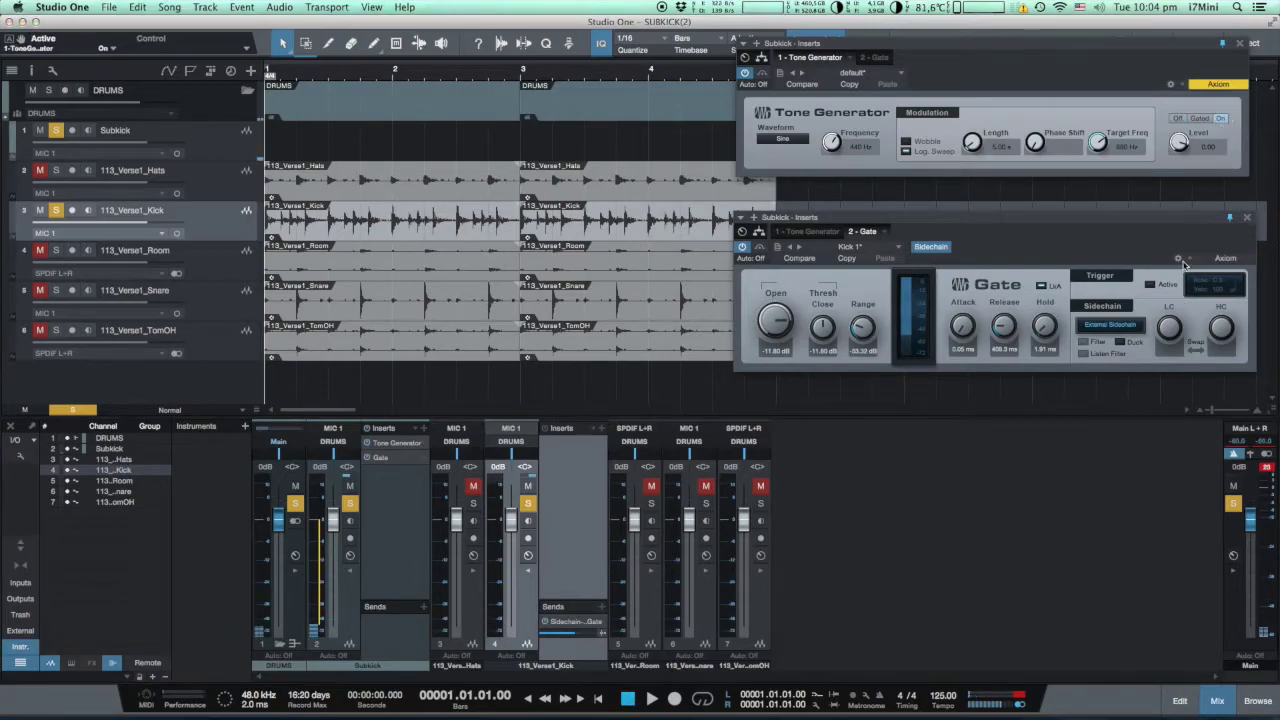
pyautogui.click(652, 698)
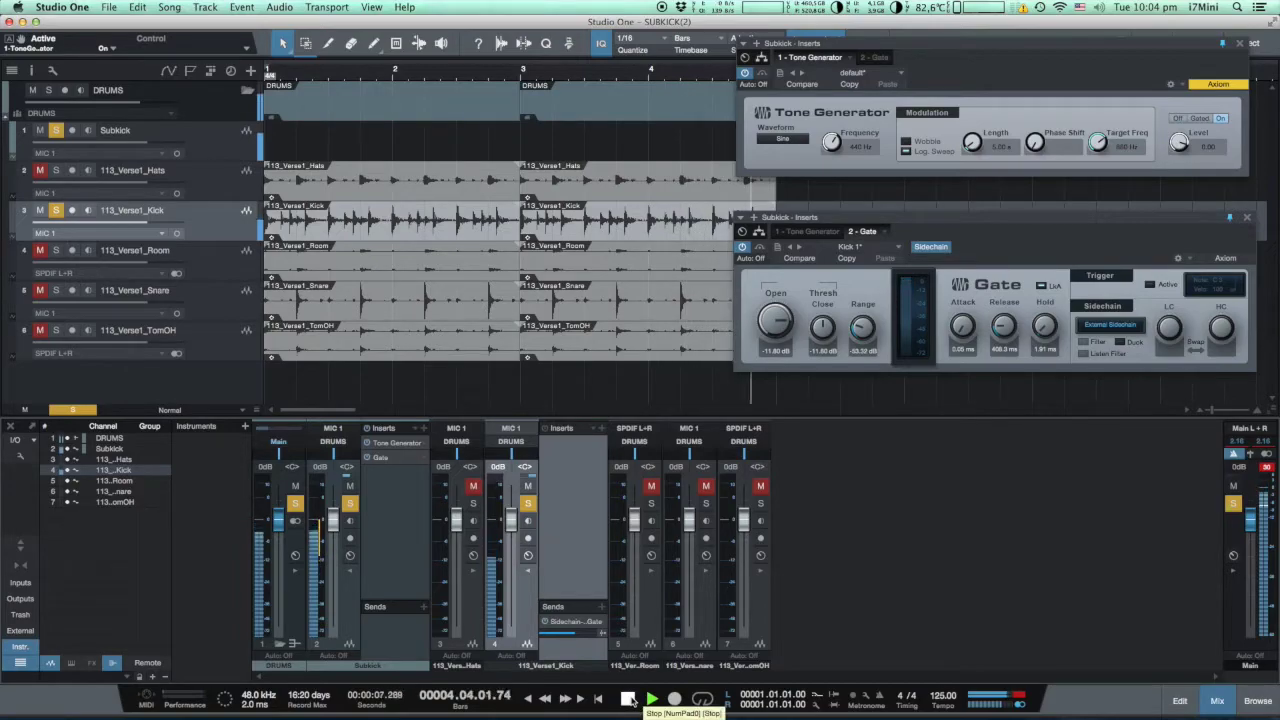
pyautogui.click(629, 699)
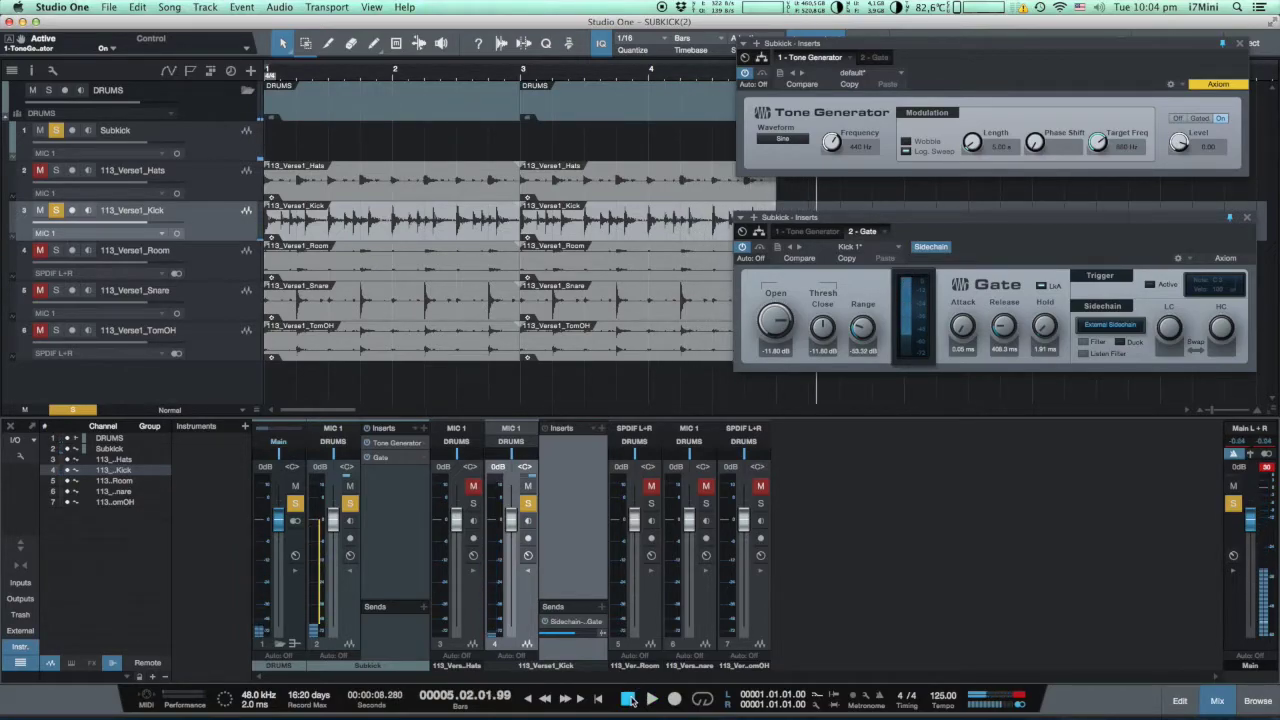
pyautogui.click(629, 699)
# - Tune the Subkick Tone Generator down to about 35 Hz, play it back, then rewind to the start
pyautogui.click(862, 148)
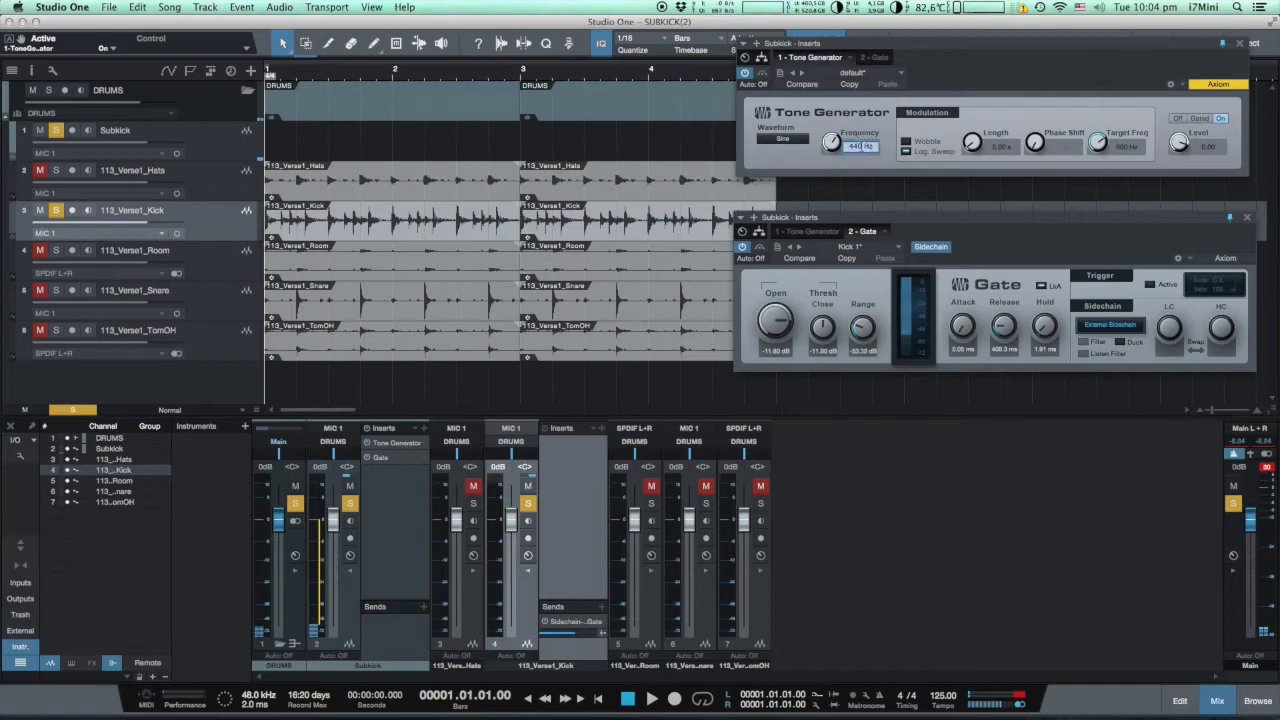
pyautogui.press('Return')
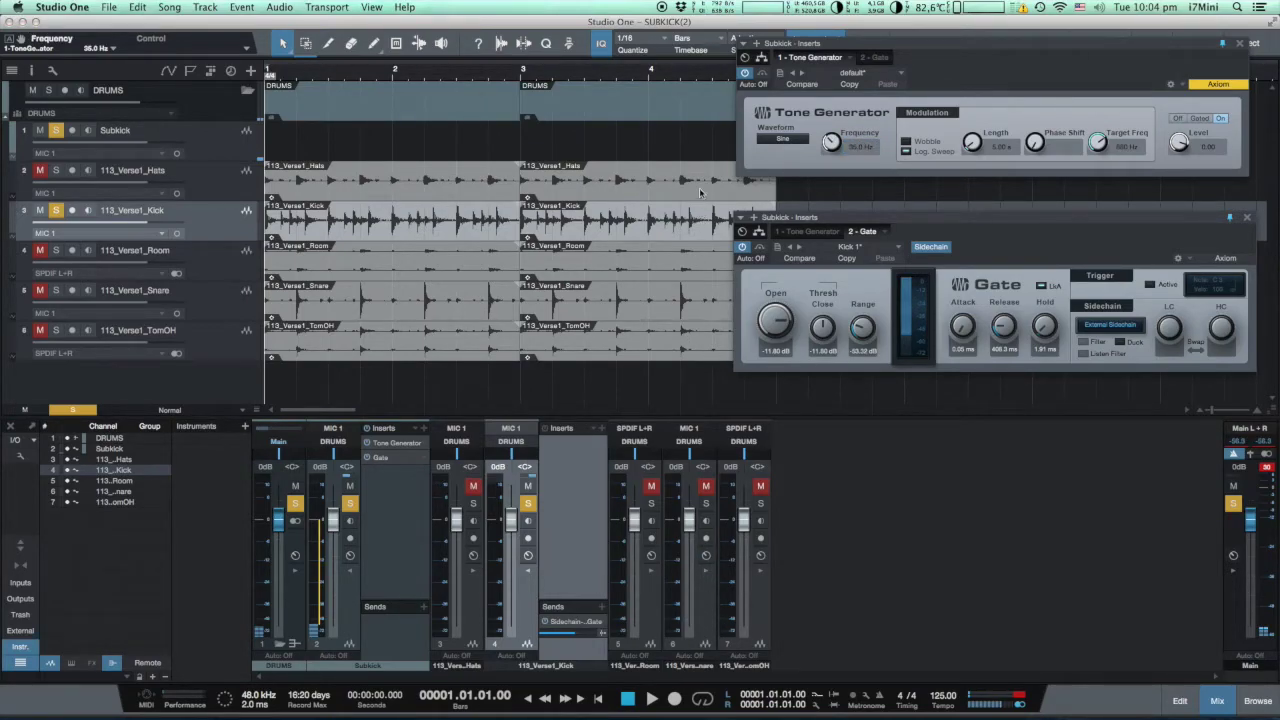
pyautogui.click(652, 699)
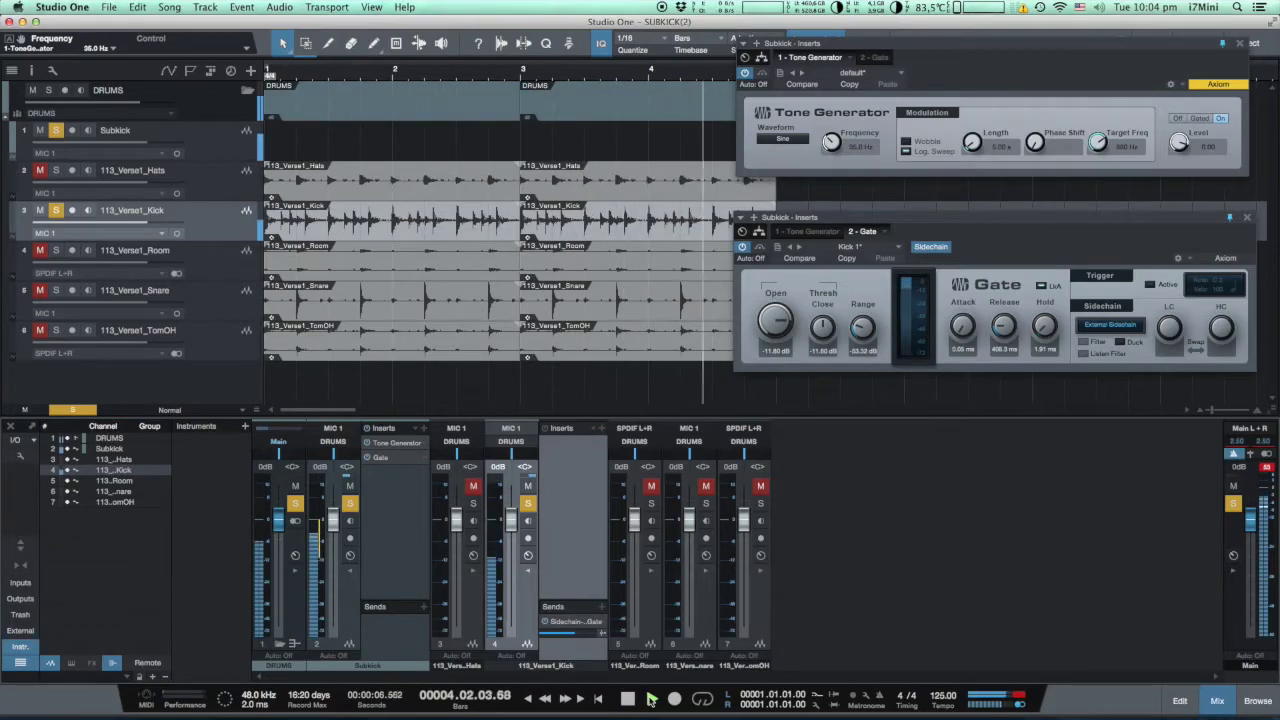
pyautogui.press('space')
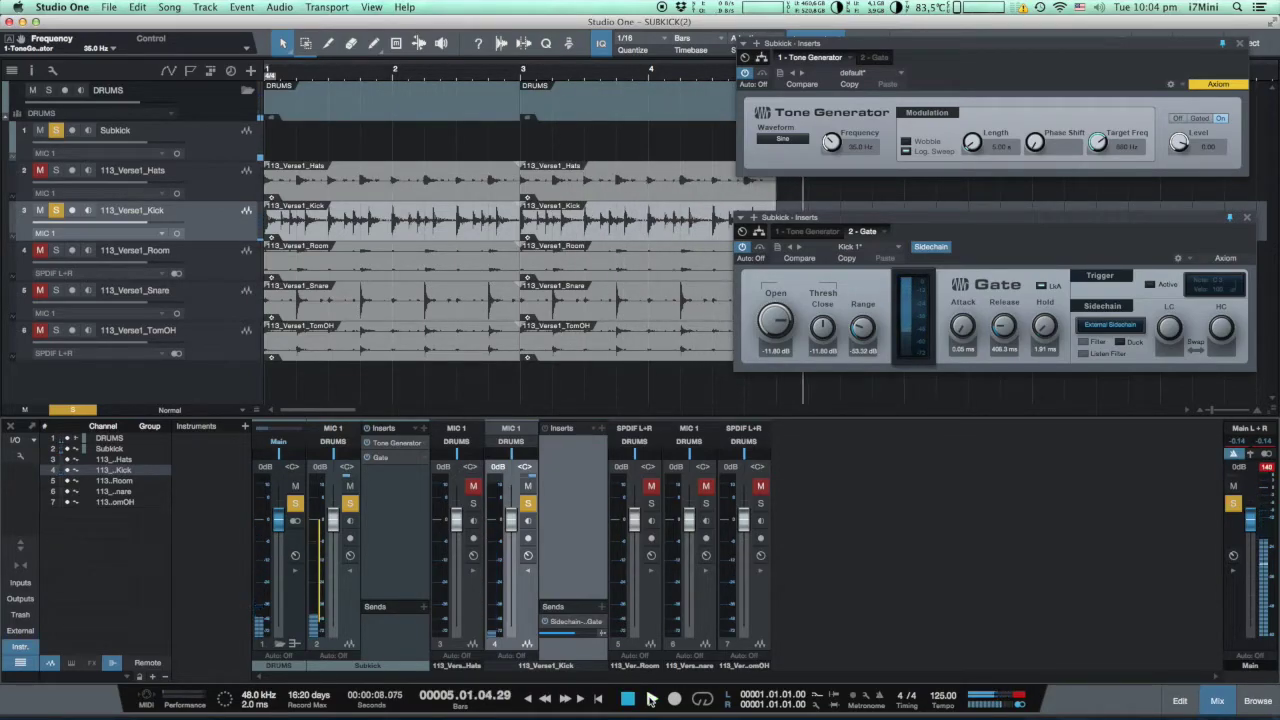
pyautogui.click(629, 698)
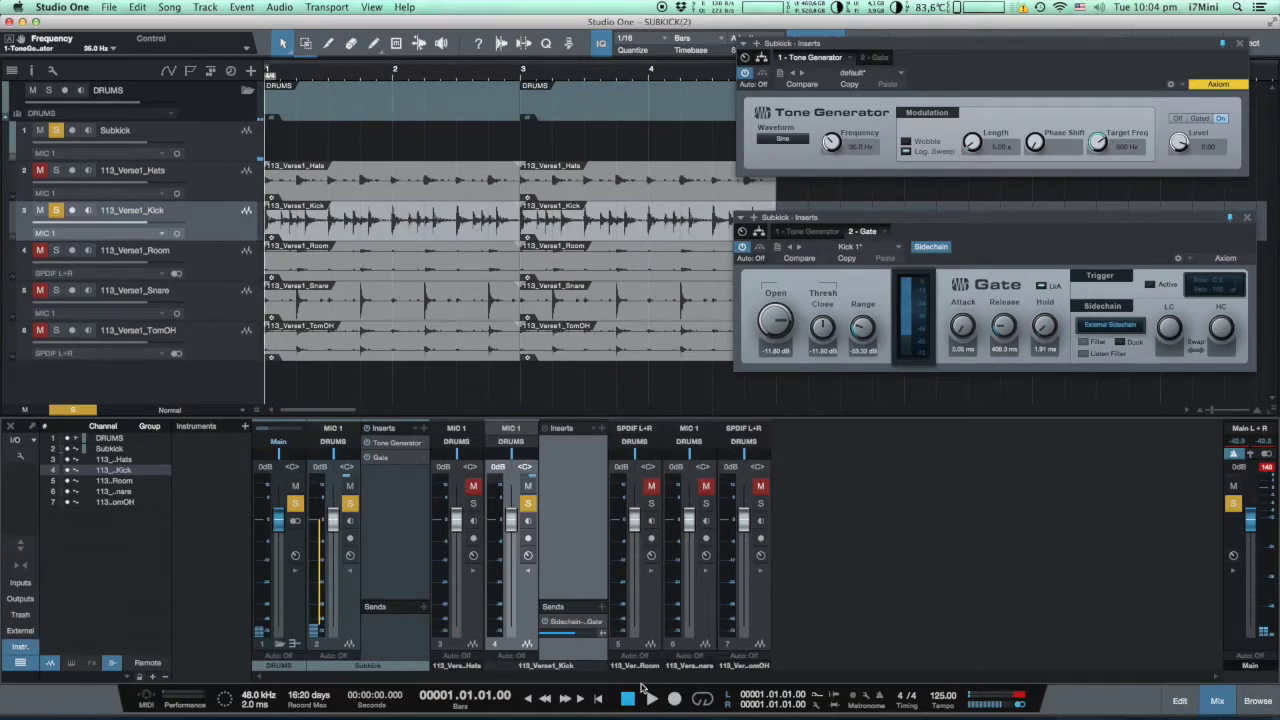
# - Move the Tone Generator below the Gate, lower the DRUMS bus to about -3.8 dB, and replay from the start
pyautogui.click(960, 74)
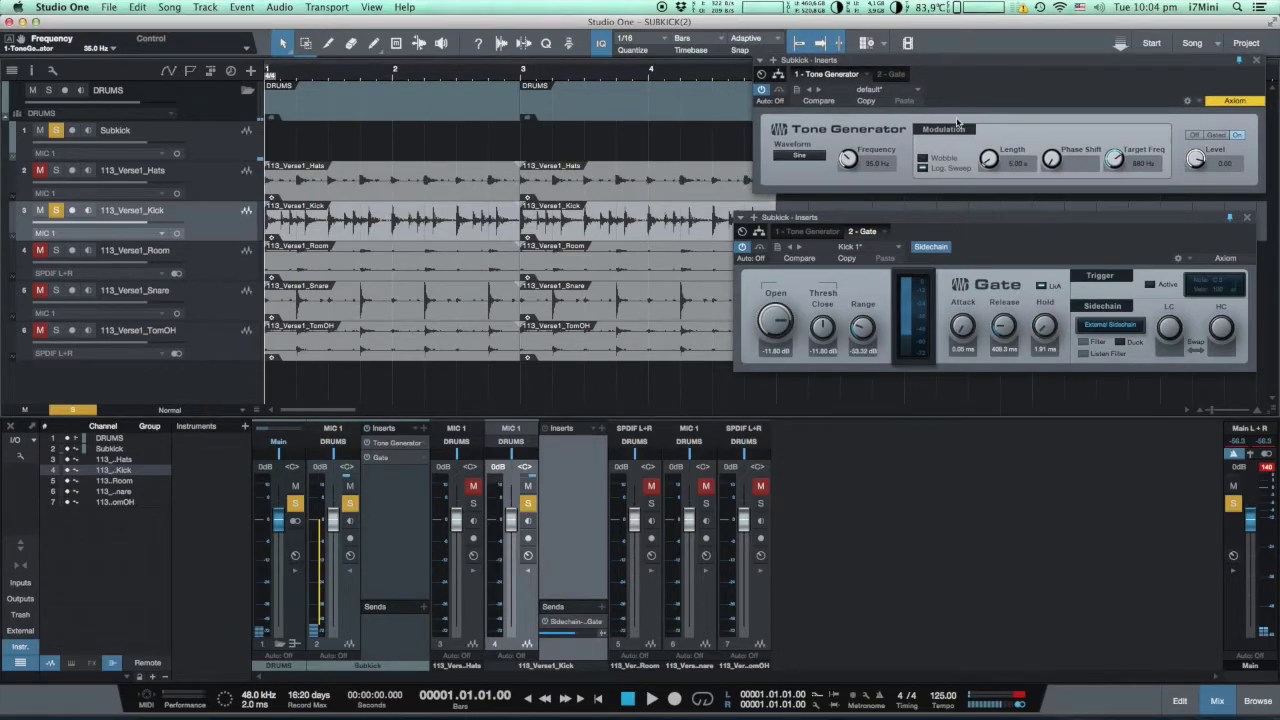
pyautogui.moveTo(962, 74); pyautogui.dragTo(957, 401)
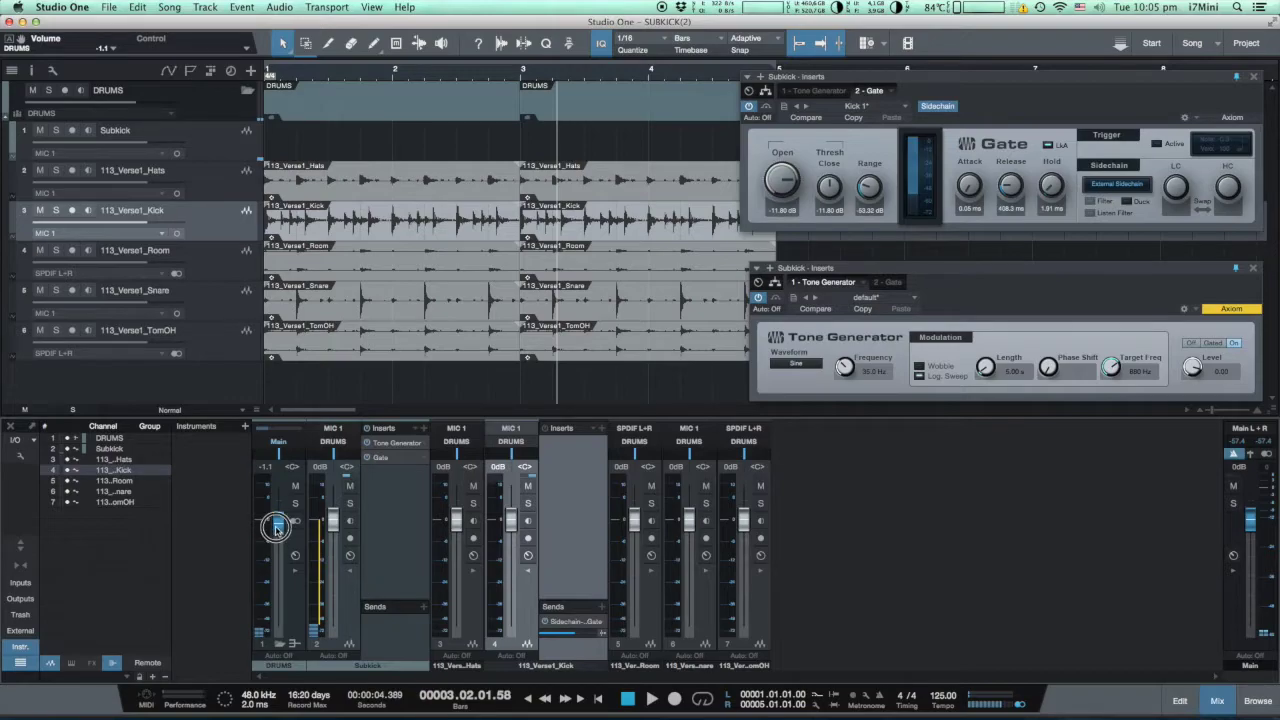
pyautogui.moveTo(277, 523); pyautogui.dragTo(277, 538)
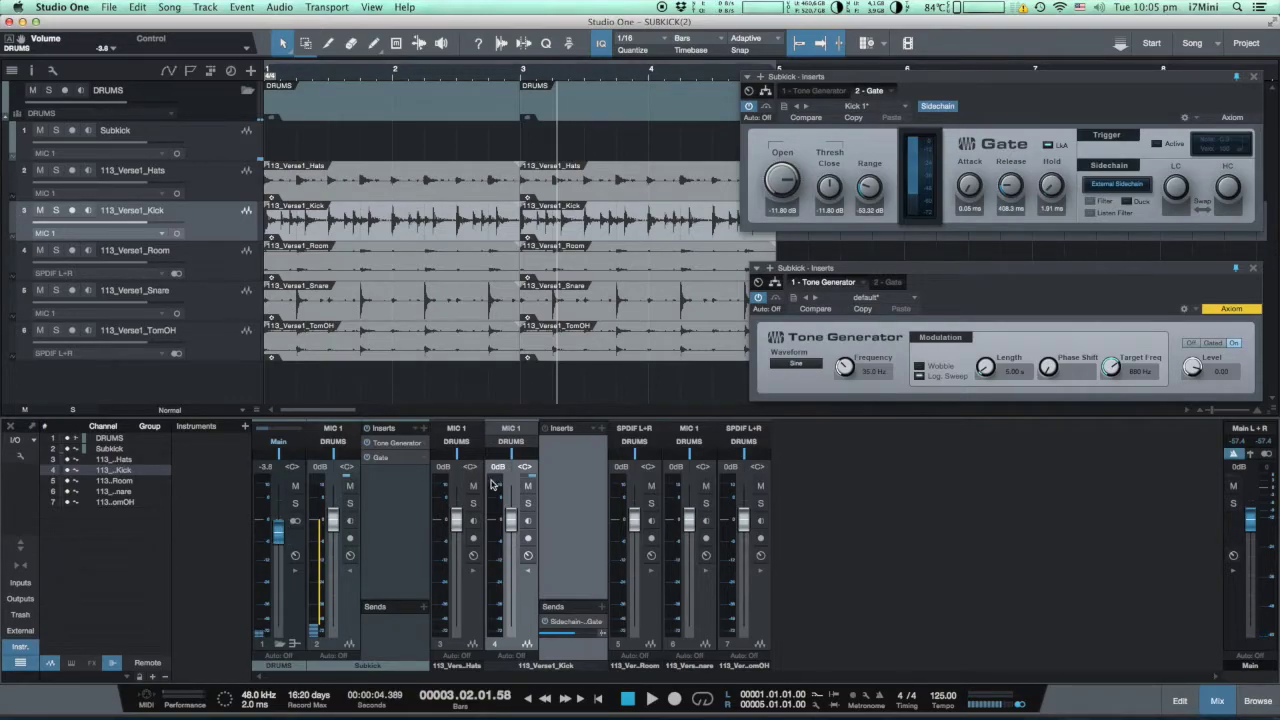
pyautogui.click(626, 699)
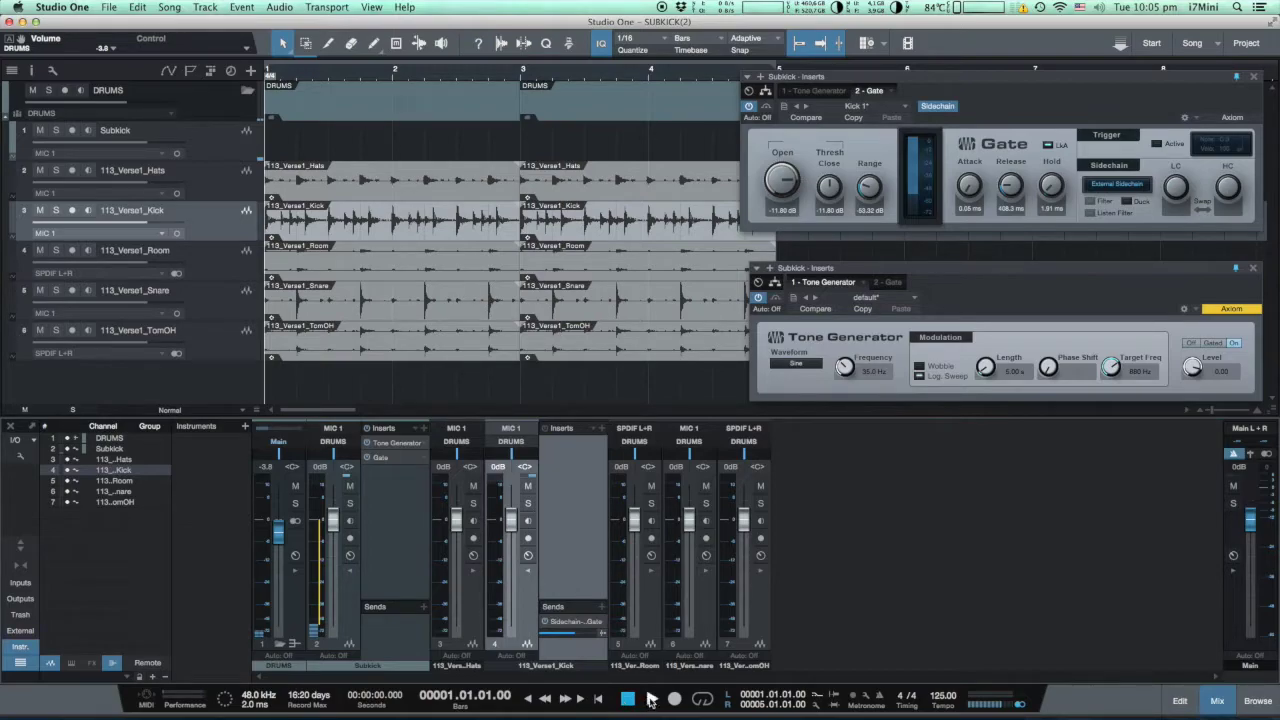
pyautogui.click(651, 700)
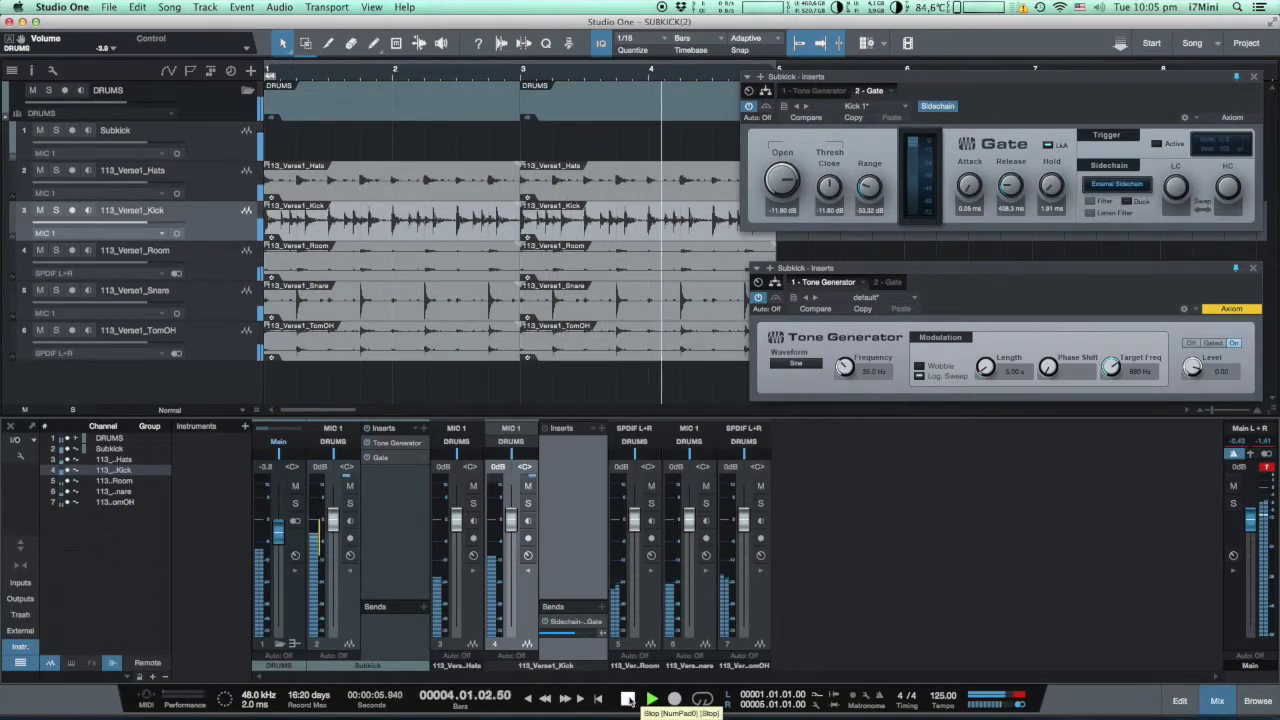
pyautogui.click(628, 700)
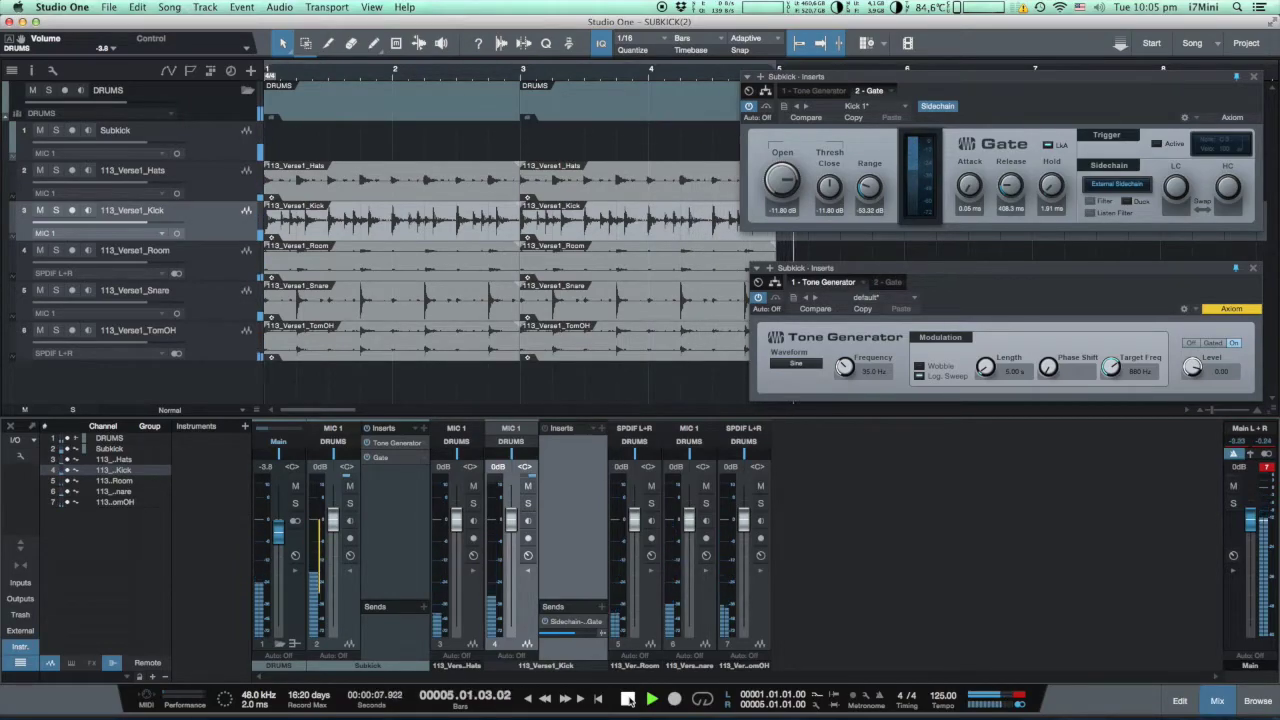
pyautogui.click(628, 700)
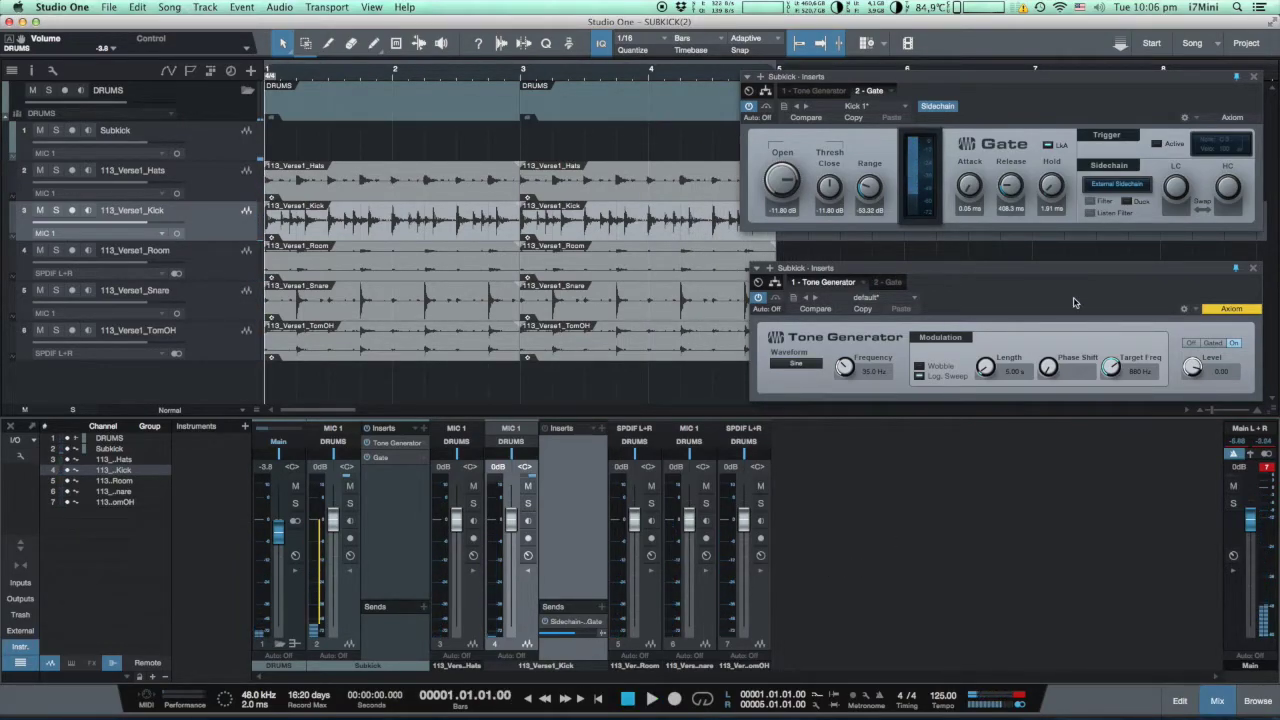
pyautogui.click(1190, 343)
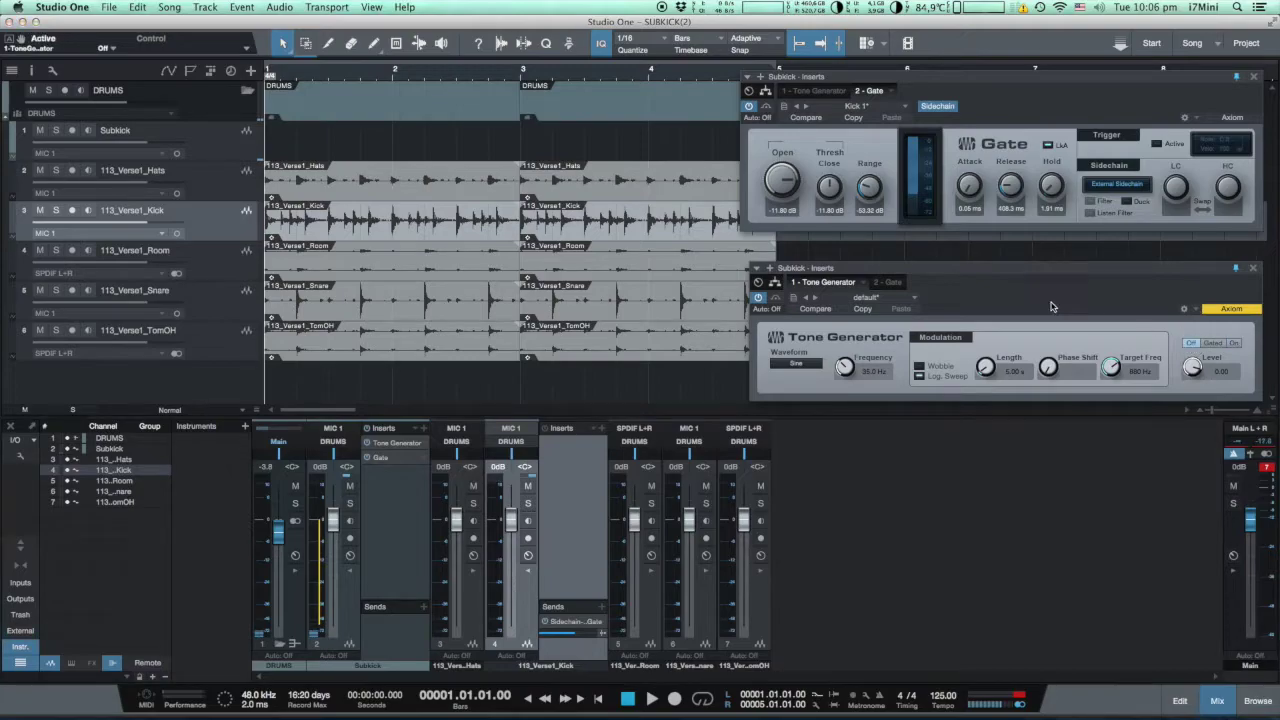
pyautogui.click(652, 700)
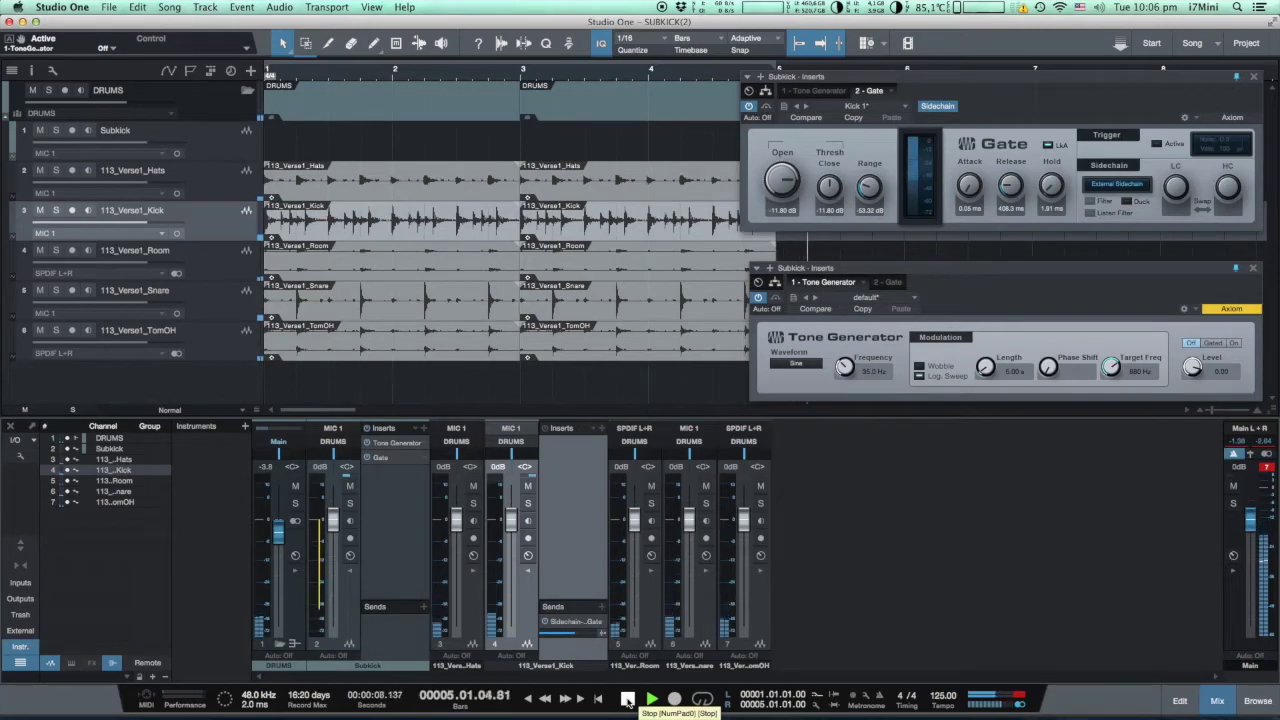
pyautogui.click(628, 699)
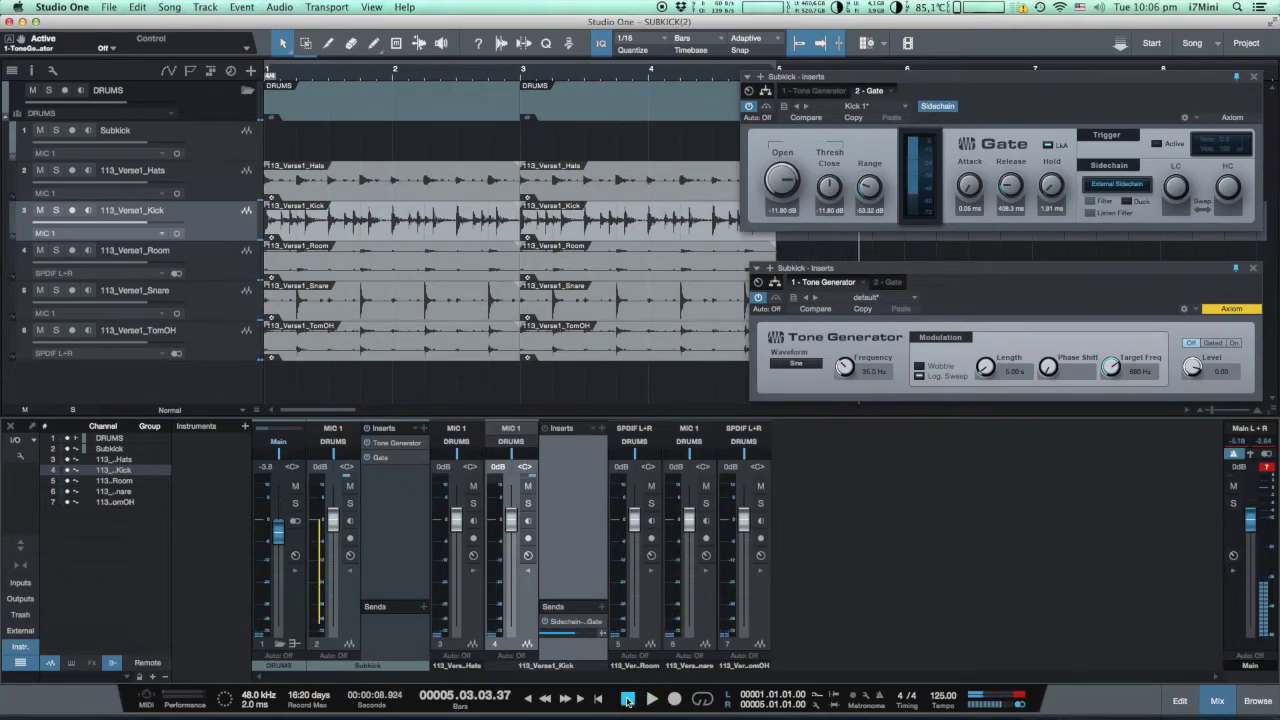
pyautogui.click(1235, 343)
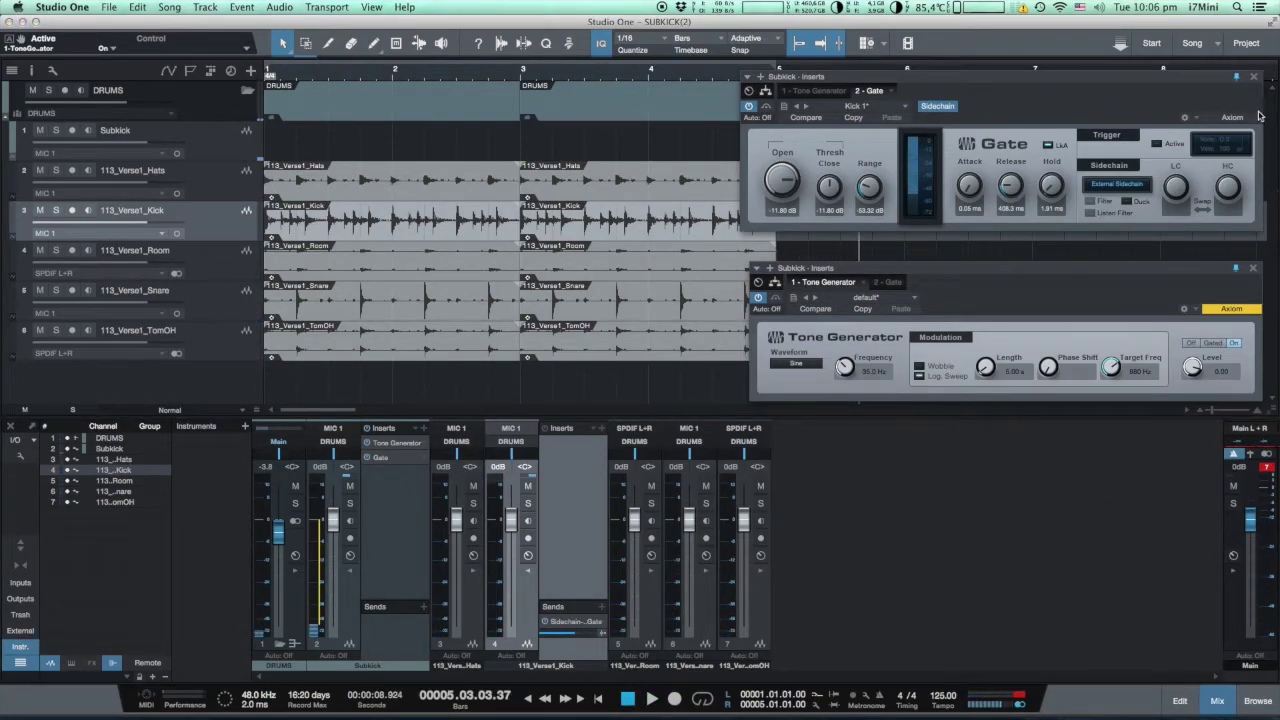
# - Close the Gate and Tone Generator windows, rewind to bar 1, and collapse the DRUMS folder
pyautogui.click(1257, 78)
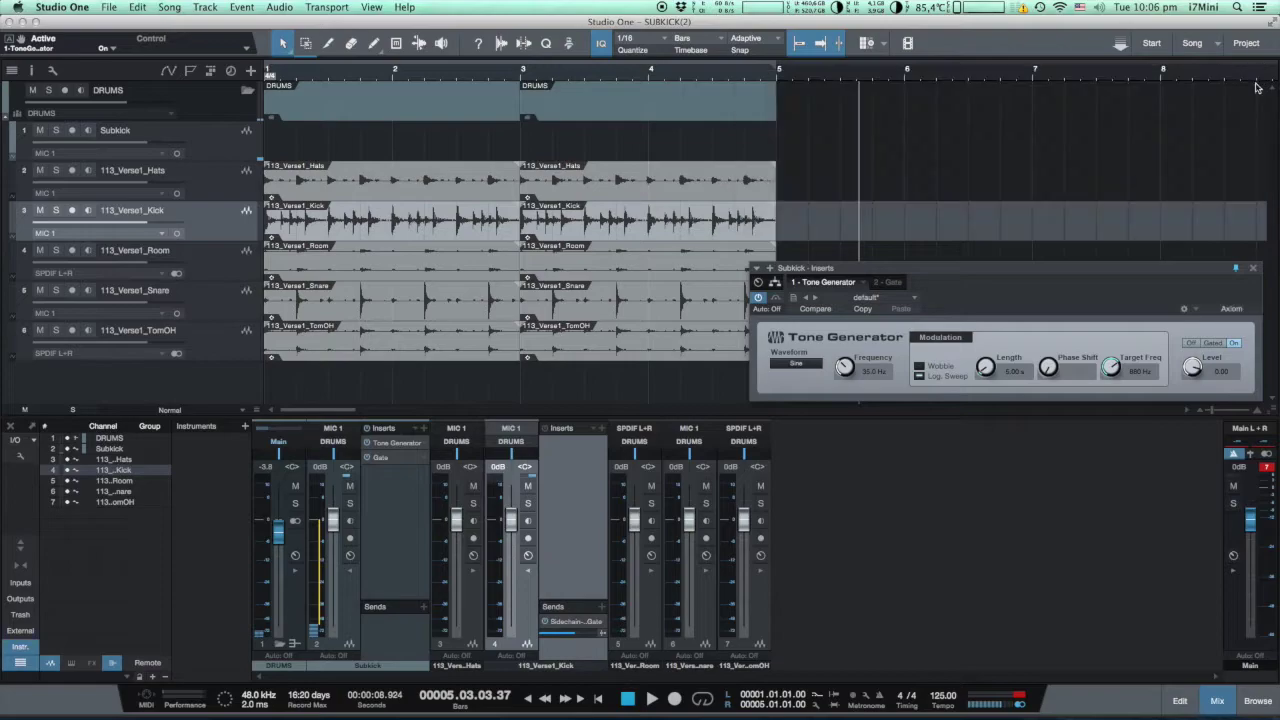
pyautogui.click(1253, 268)
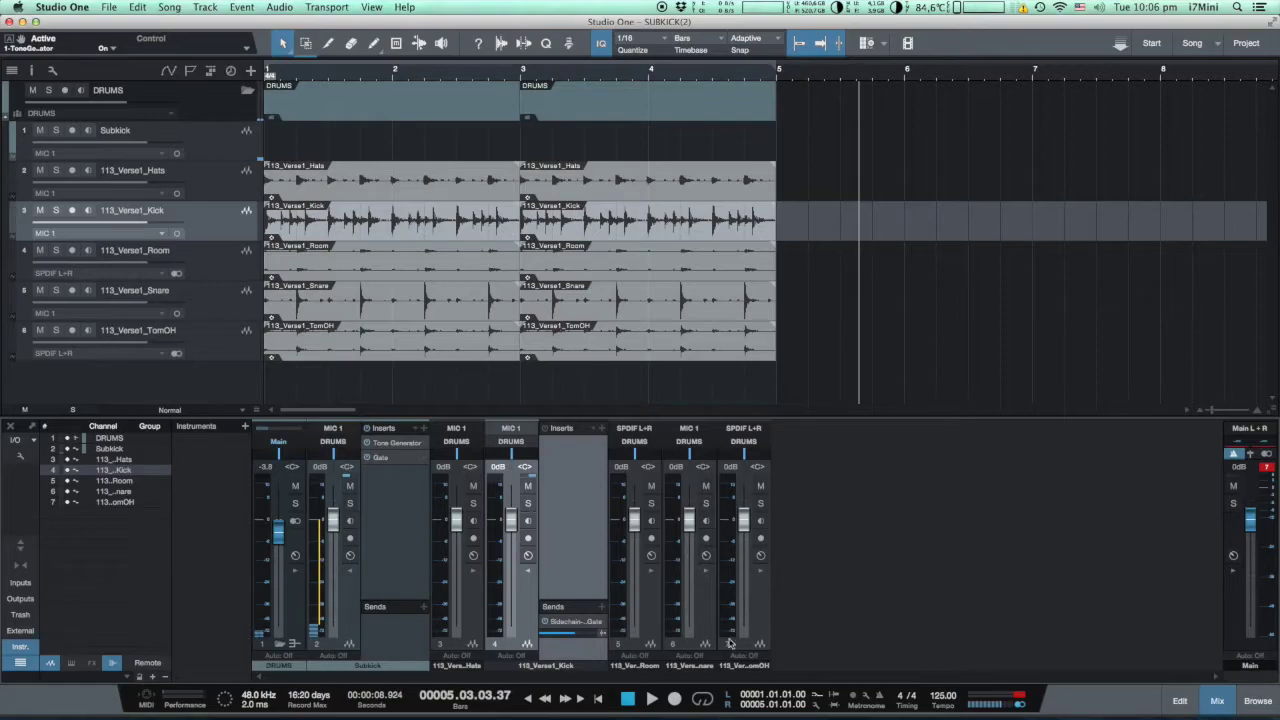
pyautogui.click(628, 698)
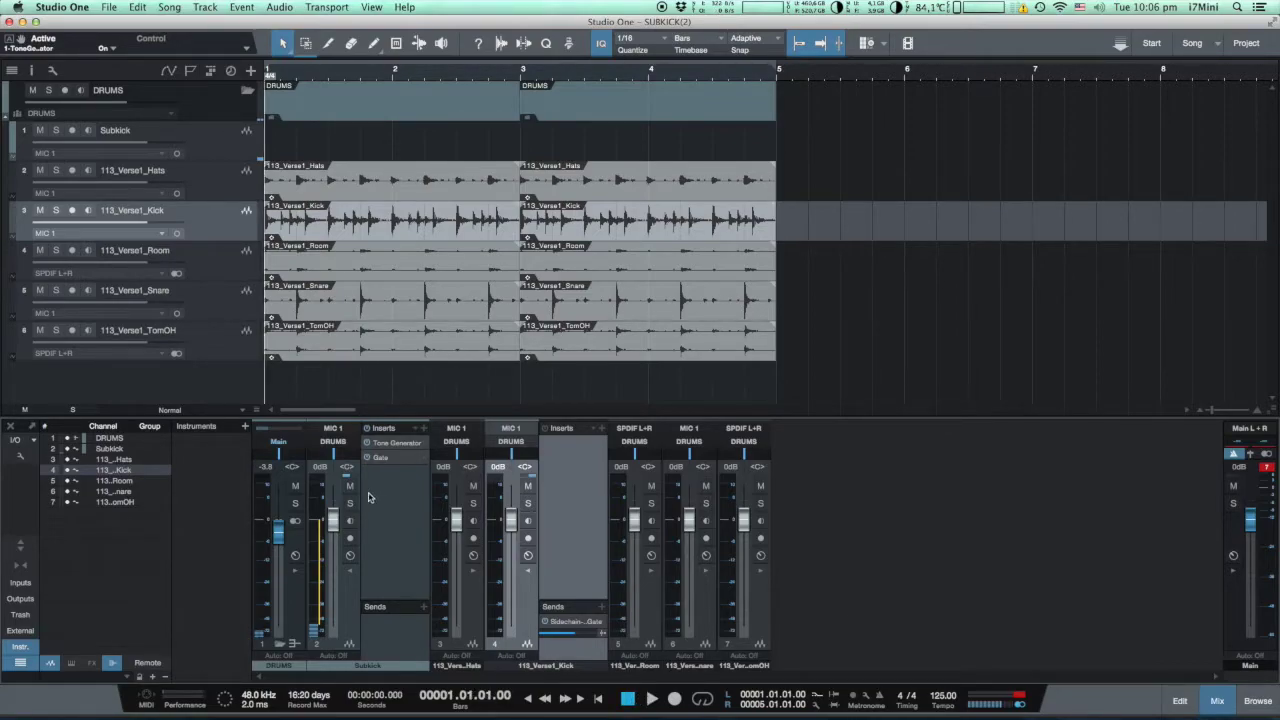
pyautogui.click(248, 91)
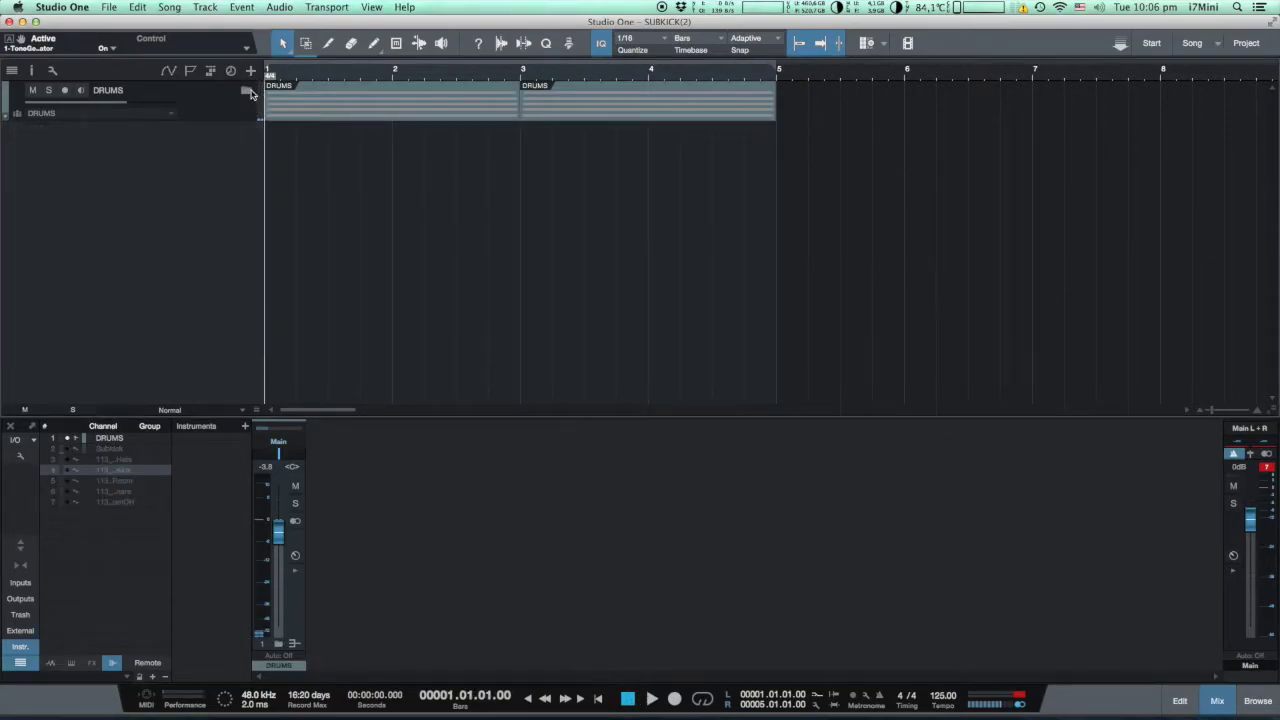